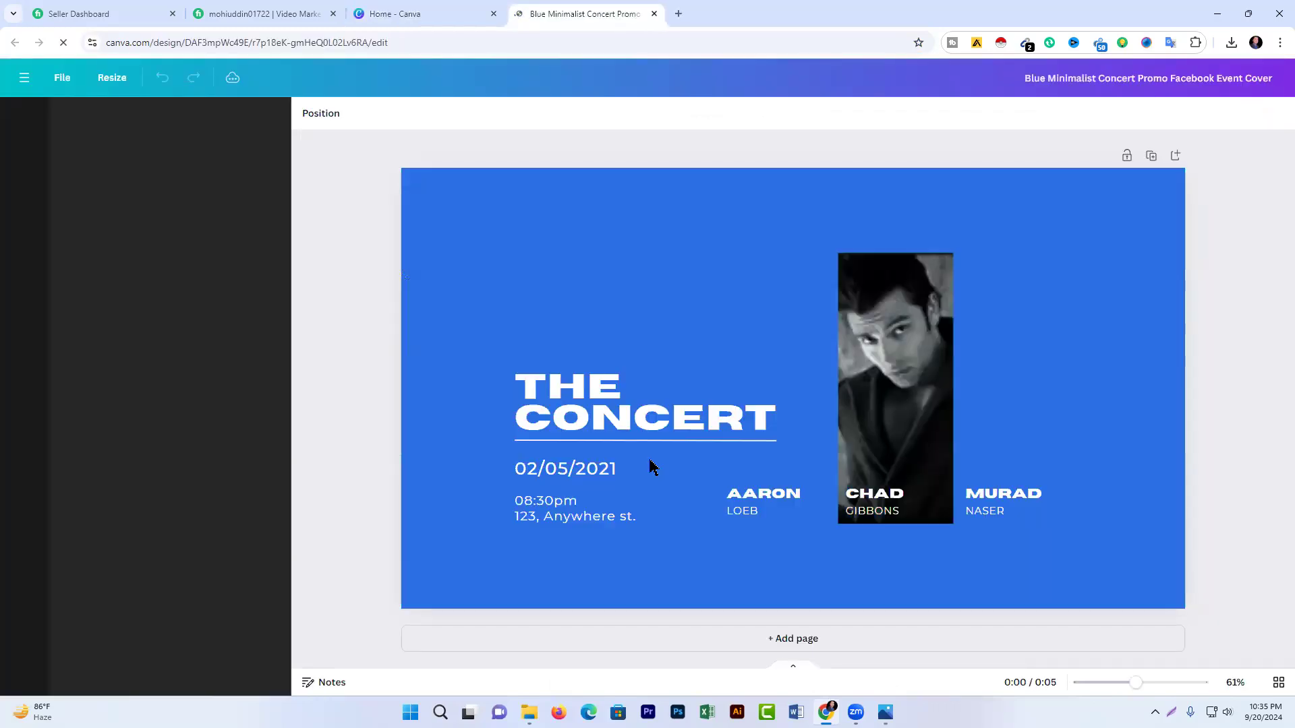
Delete the entire grid of three portrait photos from the concert template.
click(885, 361)
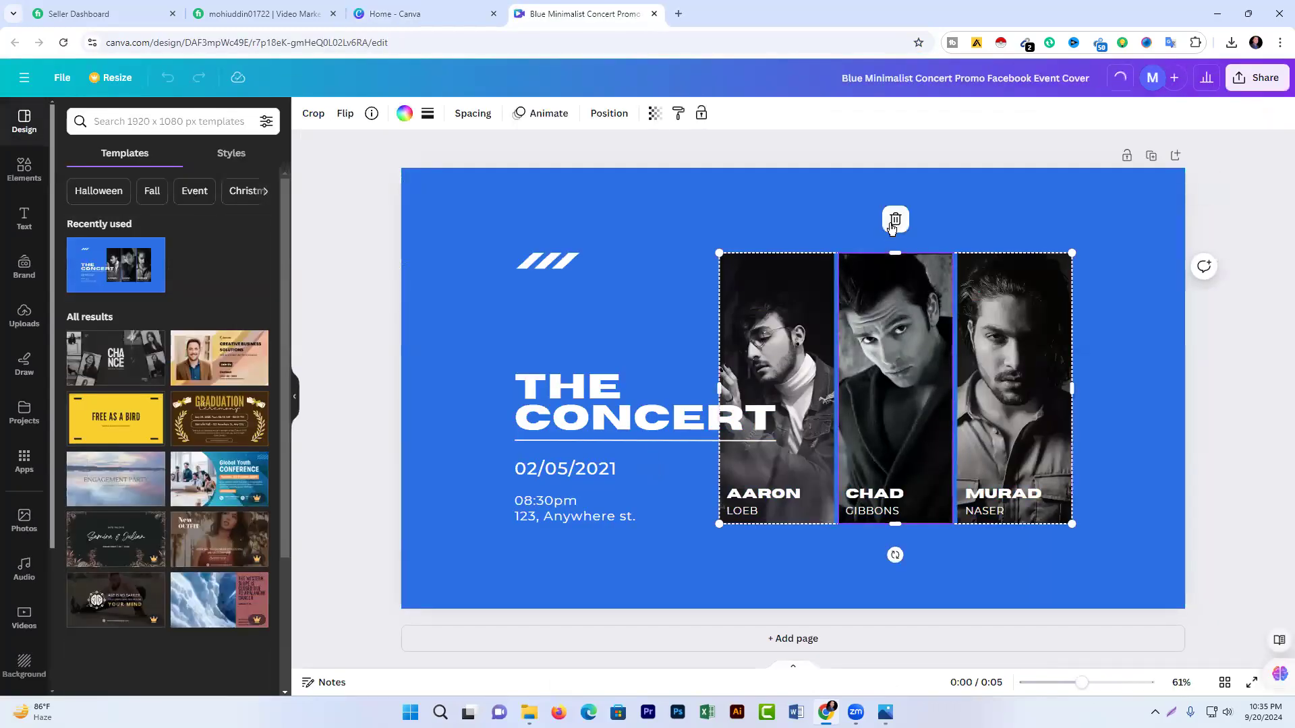
click(894, 219)
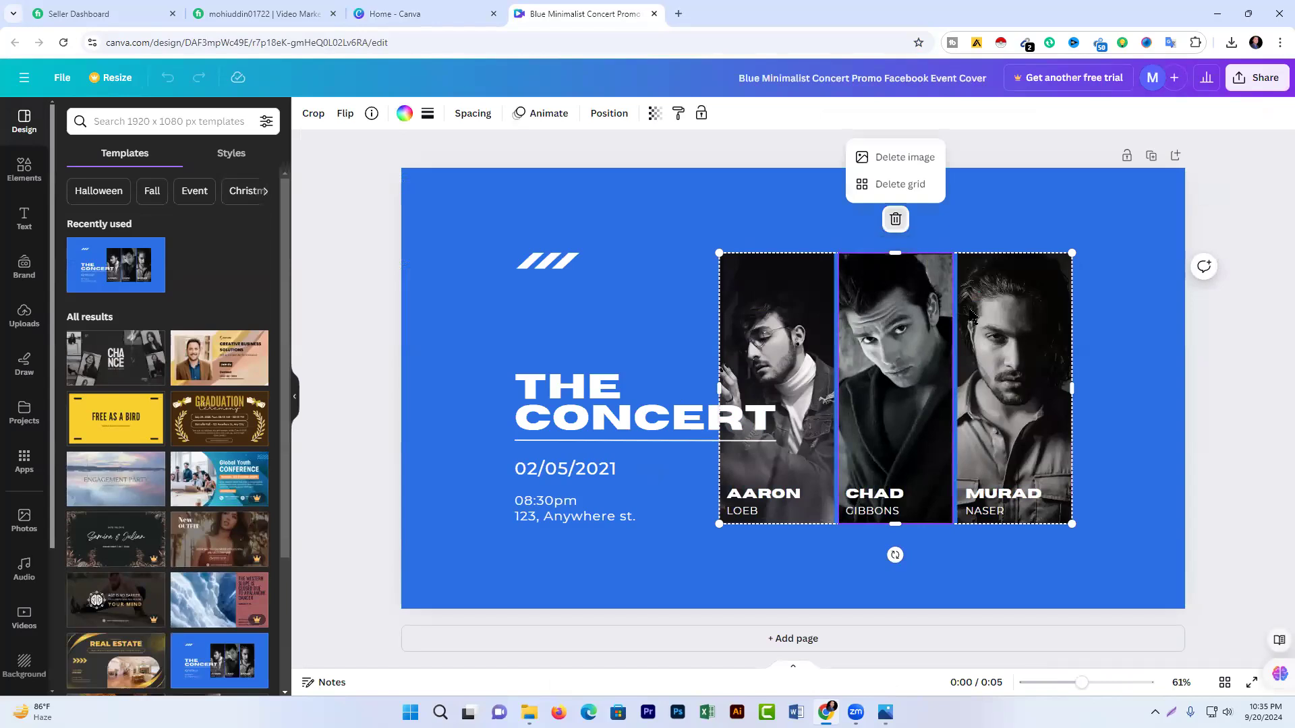
click(905, 184)
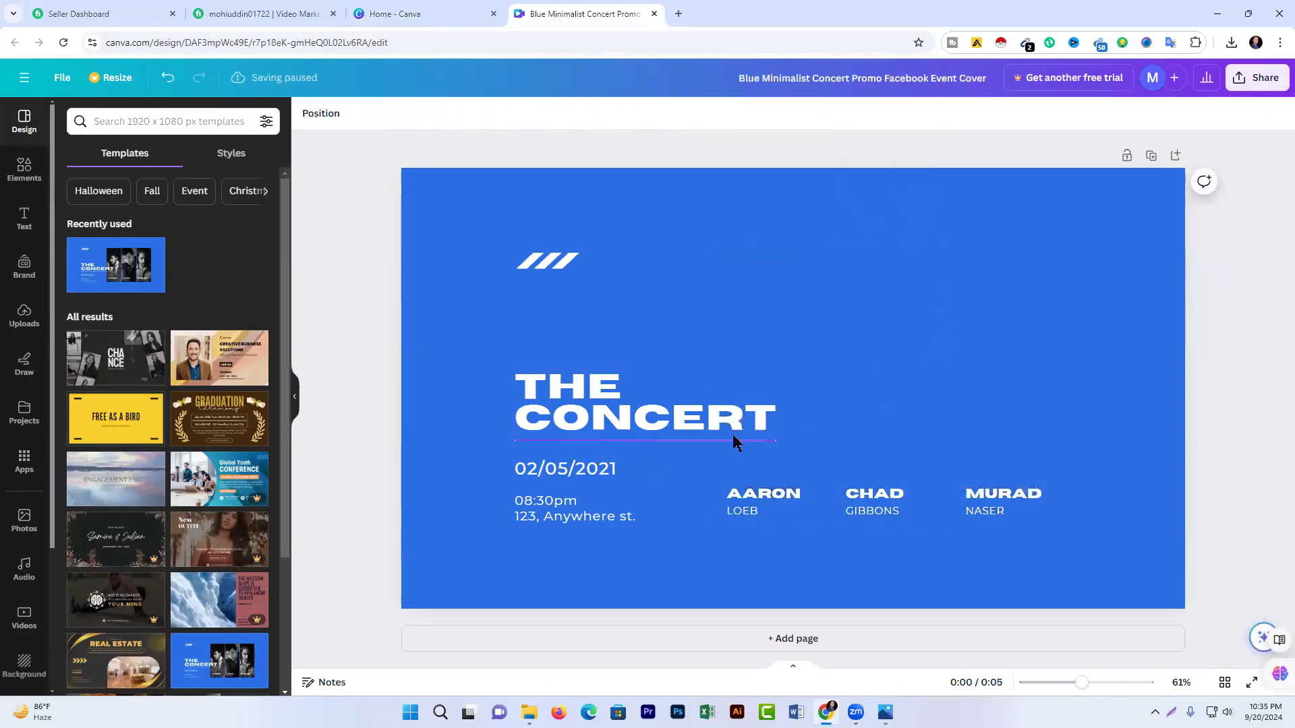
Delete the THE CONCERT heading and the white slanted-stripes graphic above it.
click(698, 423)
click(738, 335)
click(543, 261)
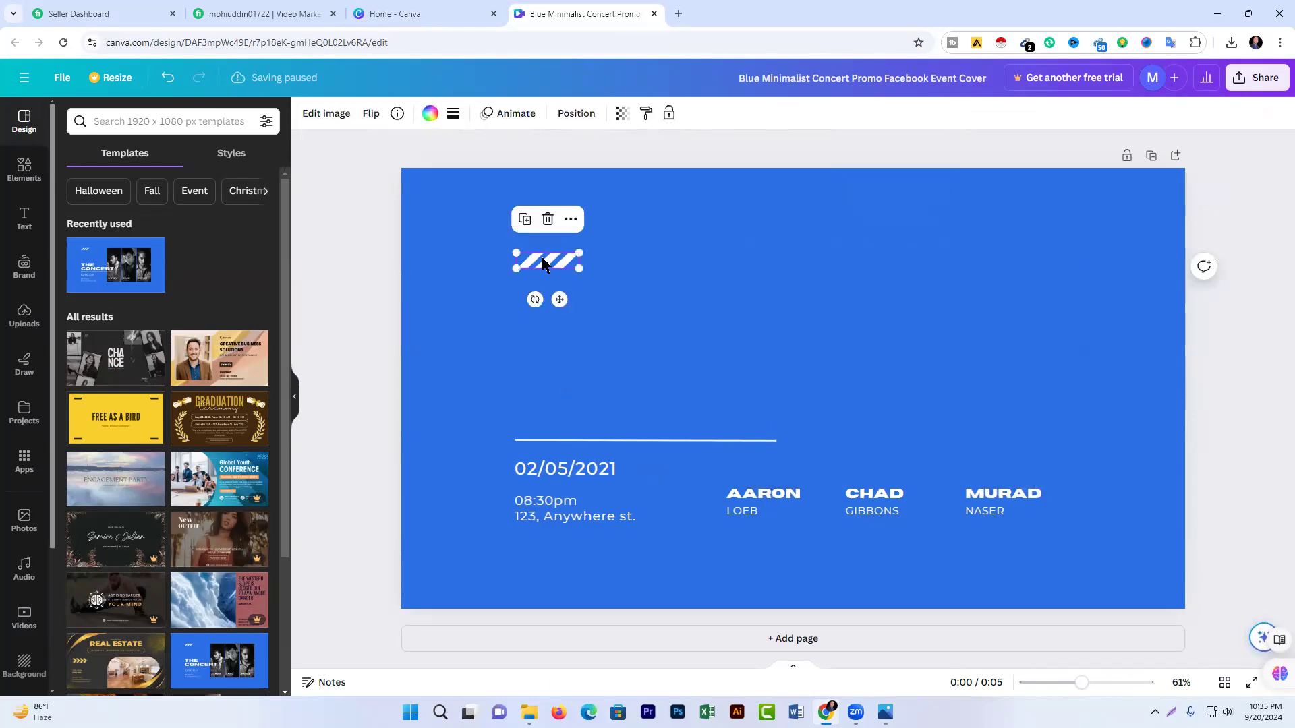
click(548, 219)
Delete the event date, time and address texts below the white line.
click(569, 472)
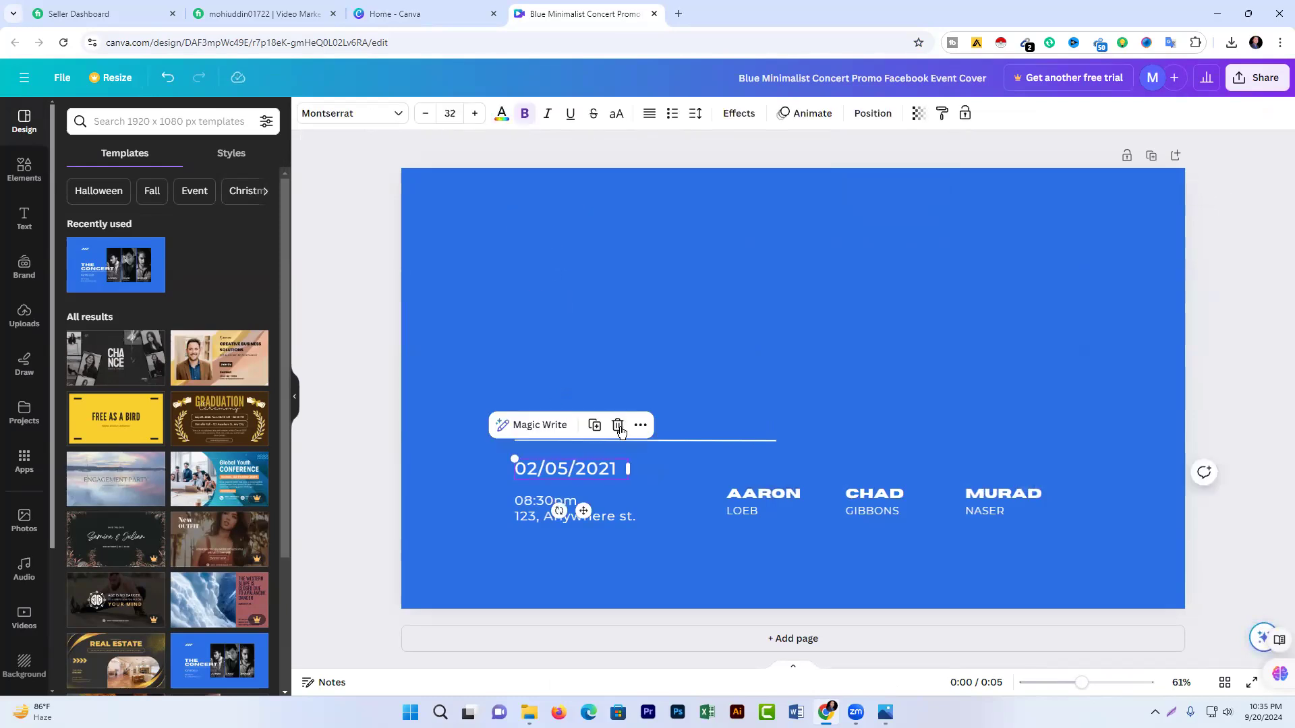
click(618, 425)
click(546, 500)
click(618, 457)
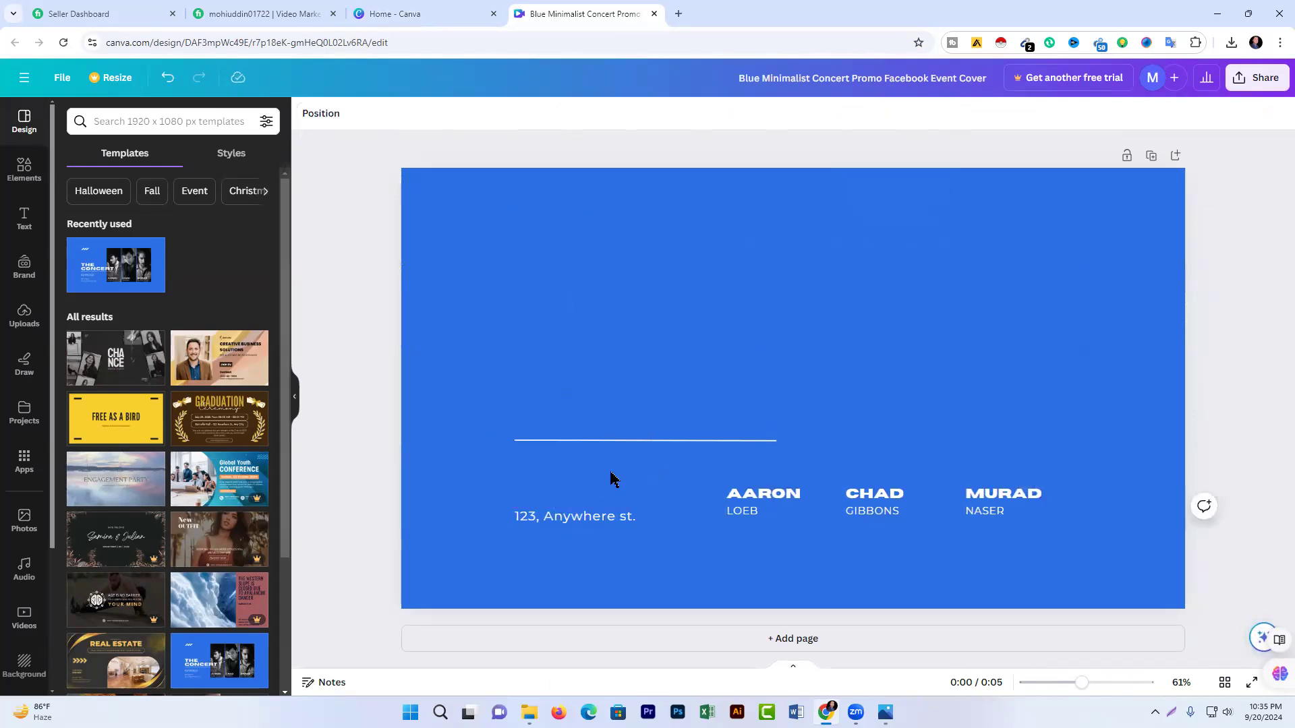
click(584, 517)
click(635, 476)
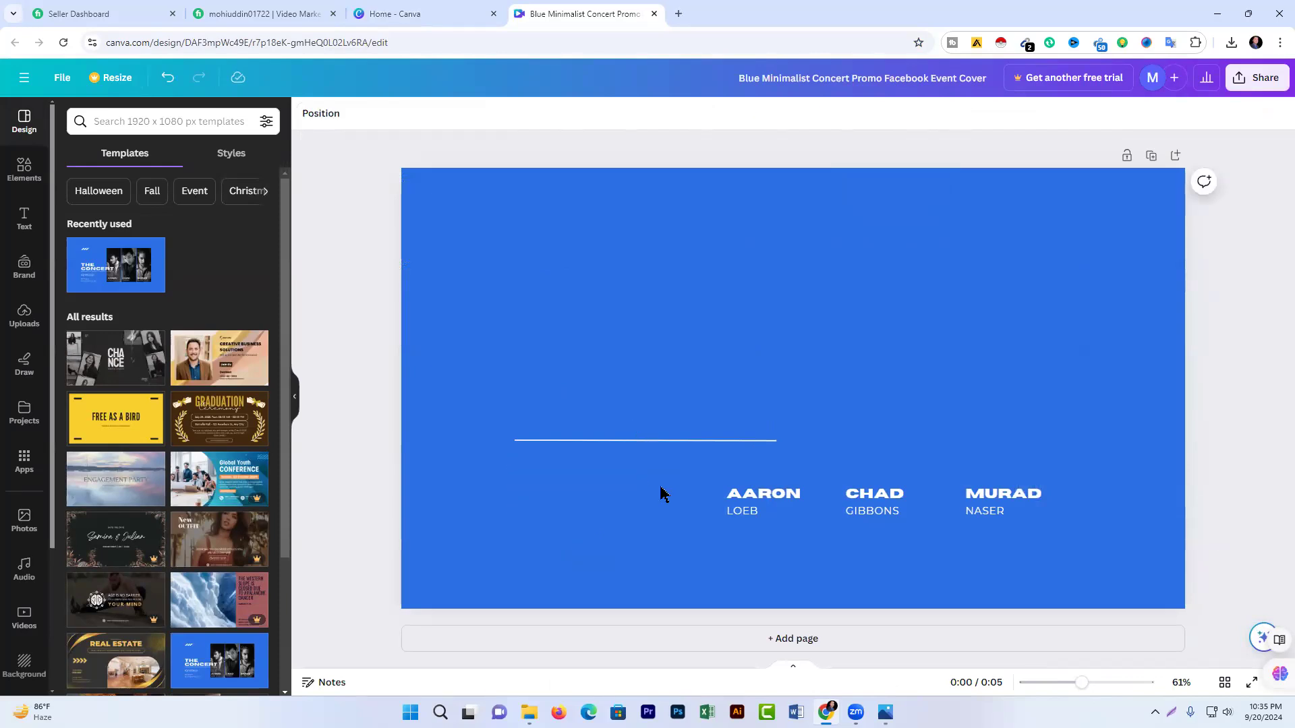
Delete both text boxes of the first performer's name, the bold first name and the surname below it.
click(758, 502)
click(820, 453)
click(751, 511)
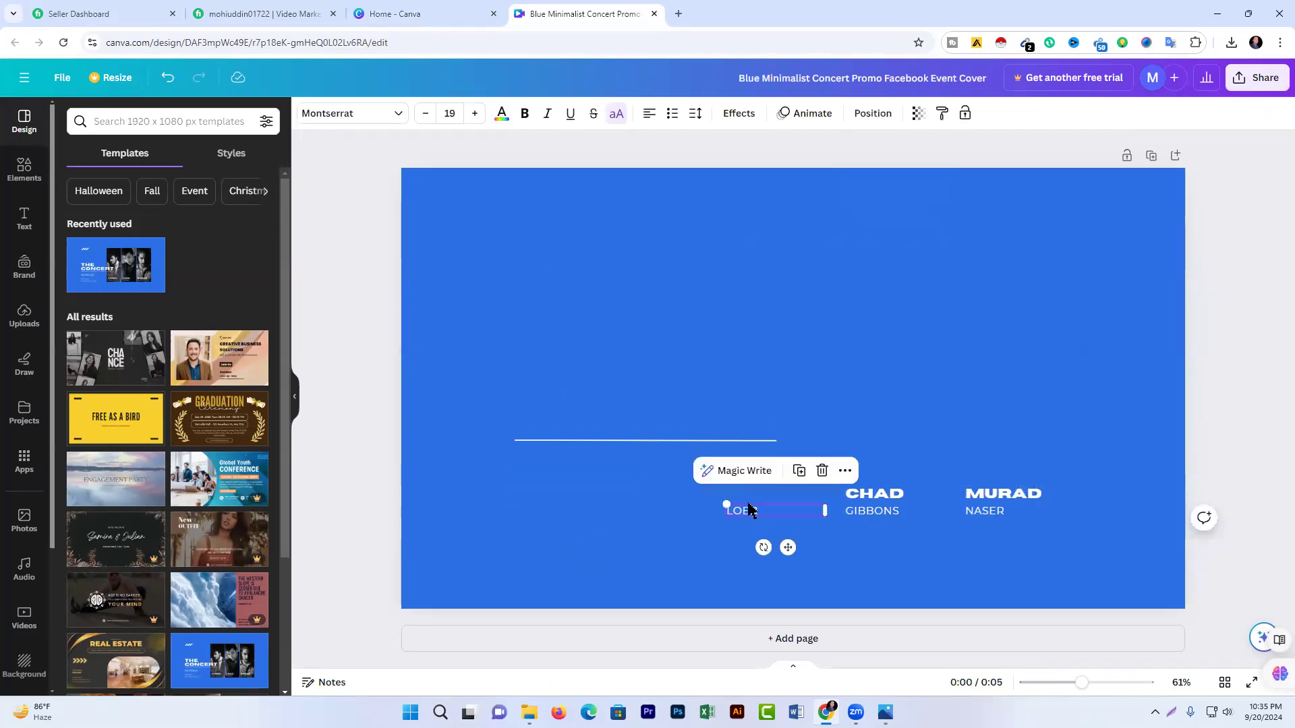
double_click(751, 513)
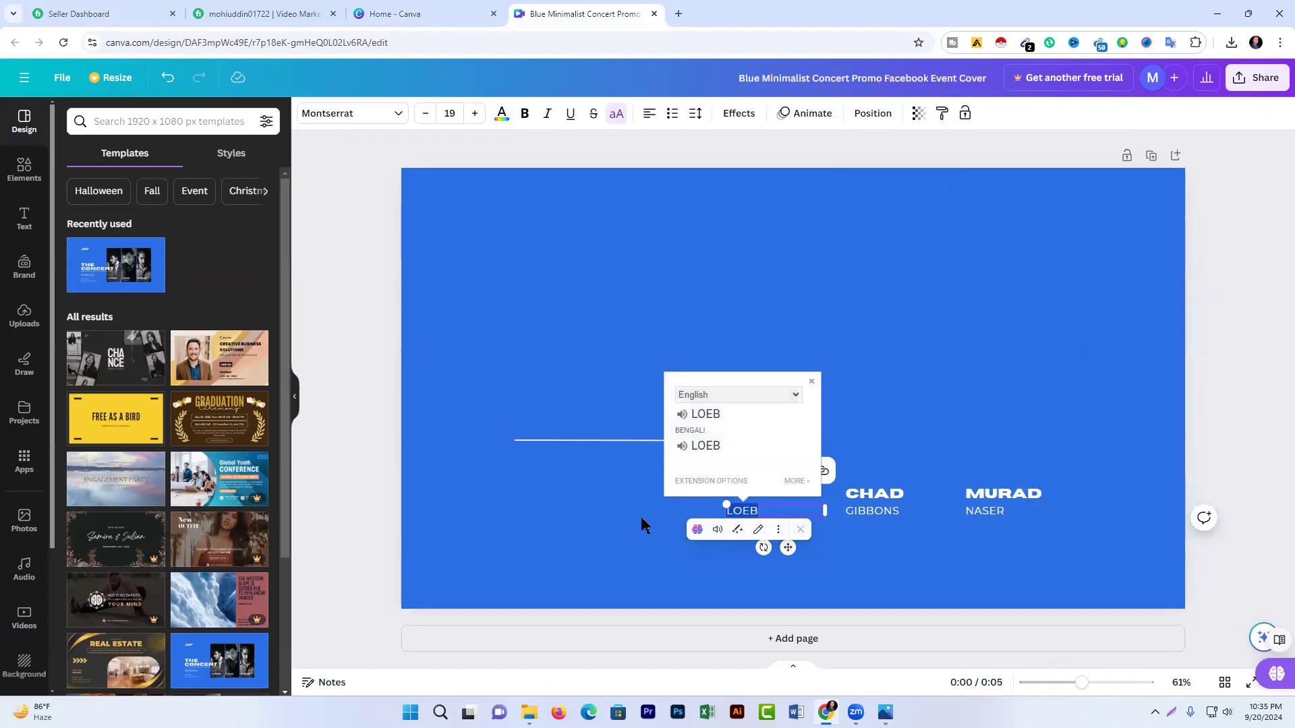
click(754, 527)
click(755, 514)
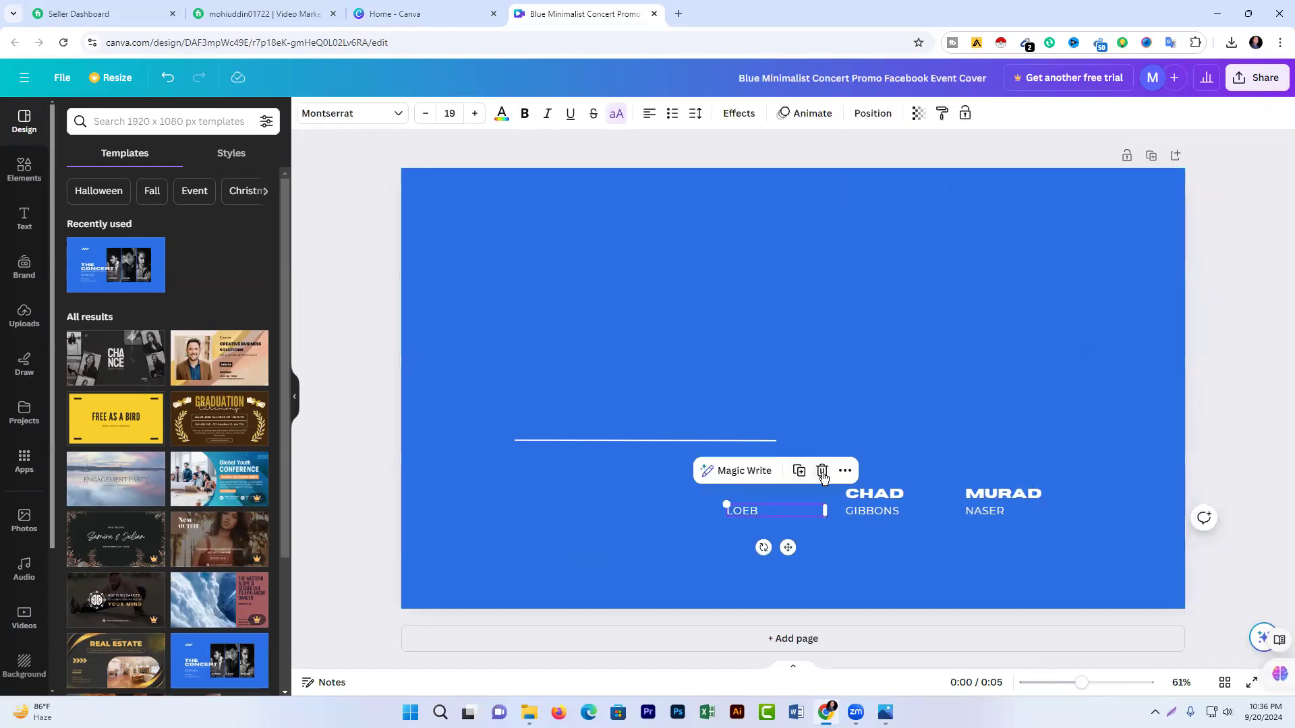
click(823, 472)
Delete the first-name and surname text boxes of the two remaining performers.
click(868, 497)
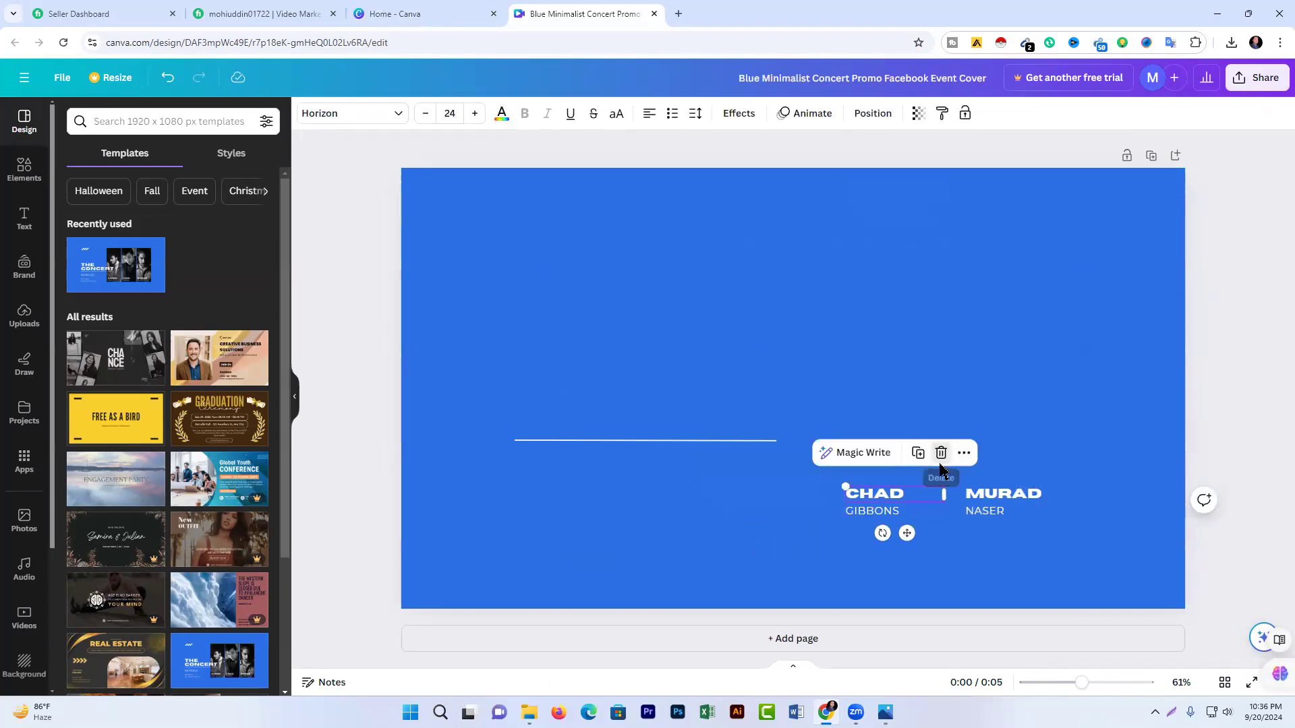
click(940, 452)
click(880, 513)
click(941, 471)
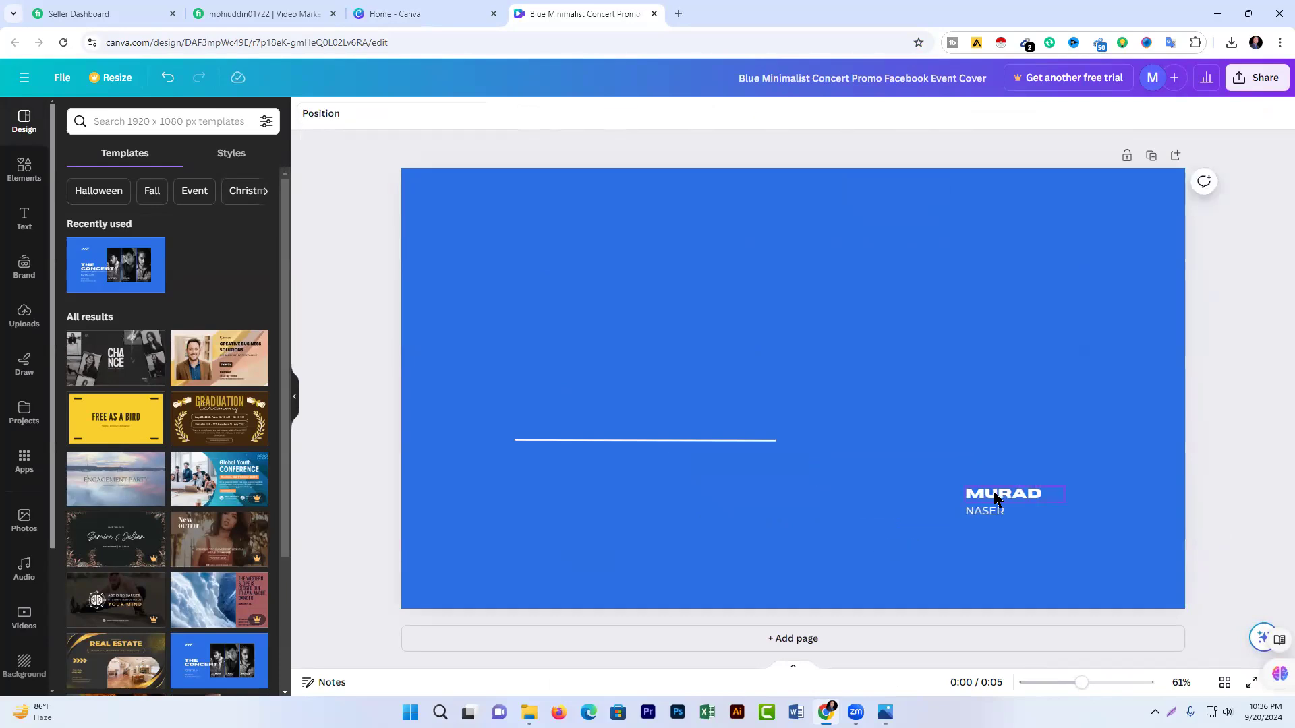
click(1001, 495)
click(1061, 453)
click(985, 512)
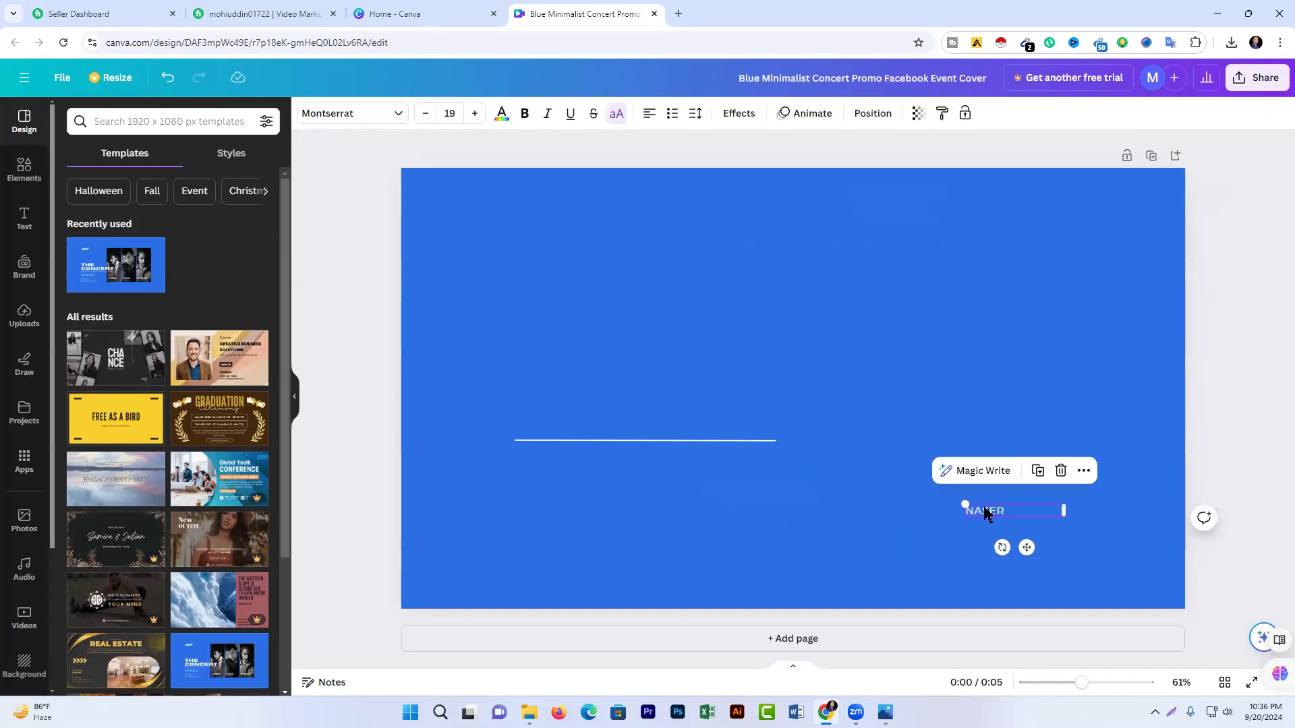
click(1060, 470)
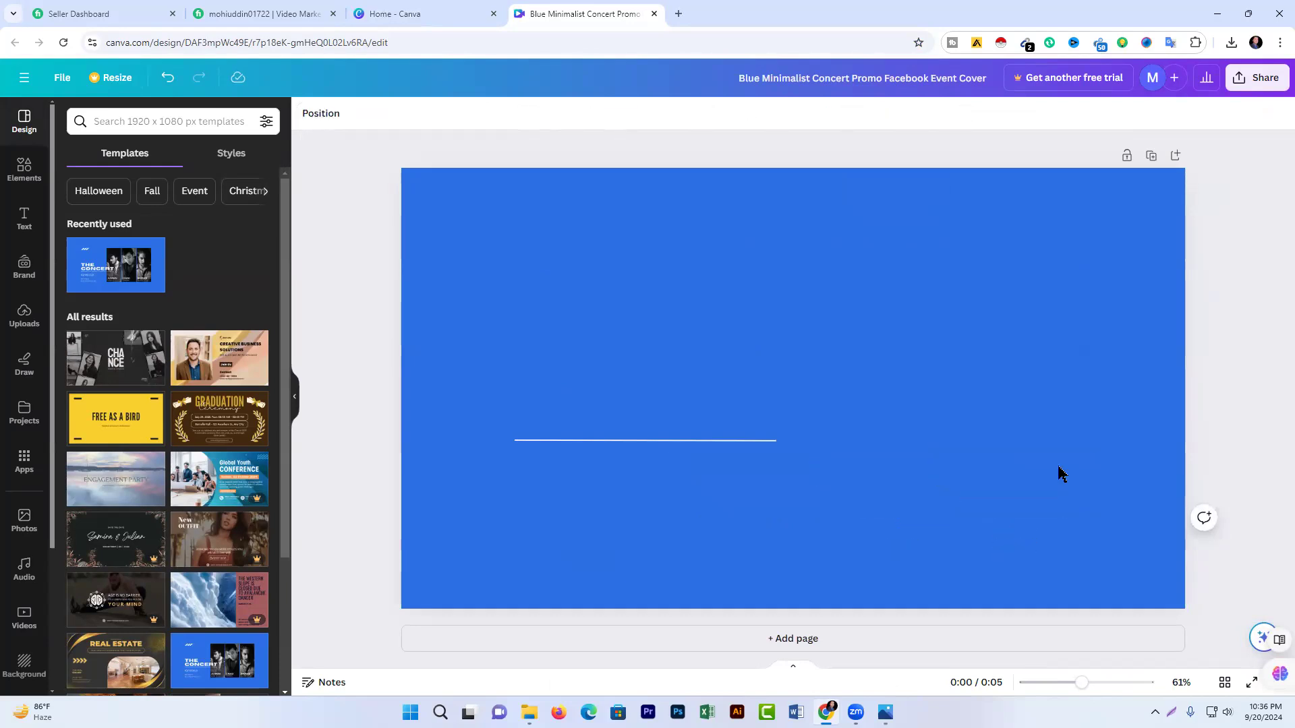
Delete the thin white horizontal line so only the plain blue background is left.
click(640, 441)
click(645, 408)
click(677, 462)
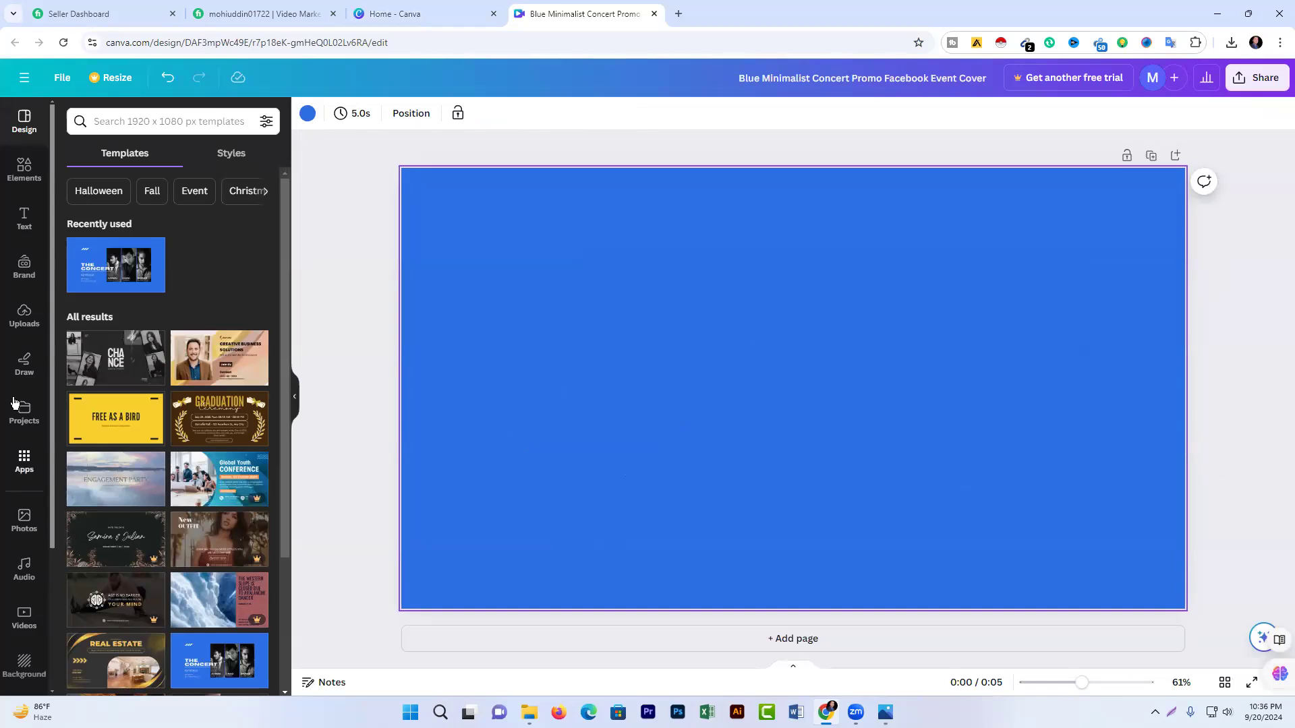
Add the uploaded background-free portrait of the man, enlarge it and place it at the lower right of the page.
click(23, 316)
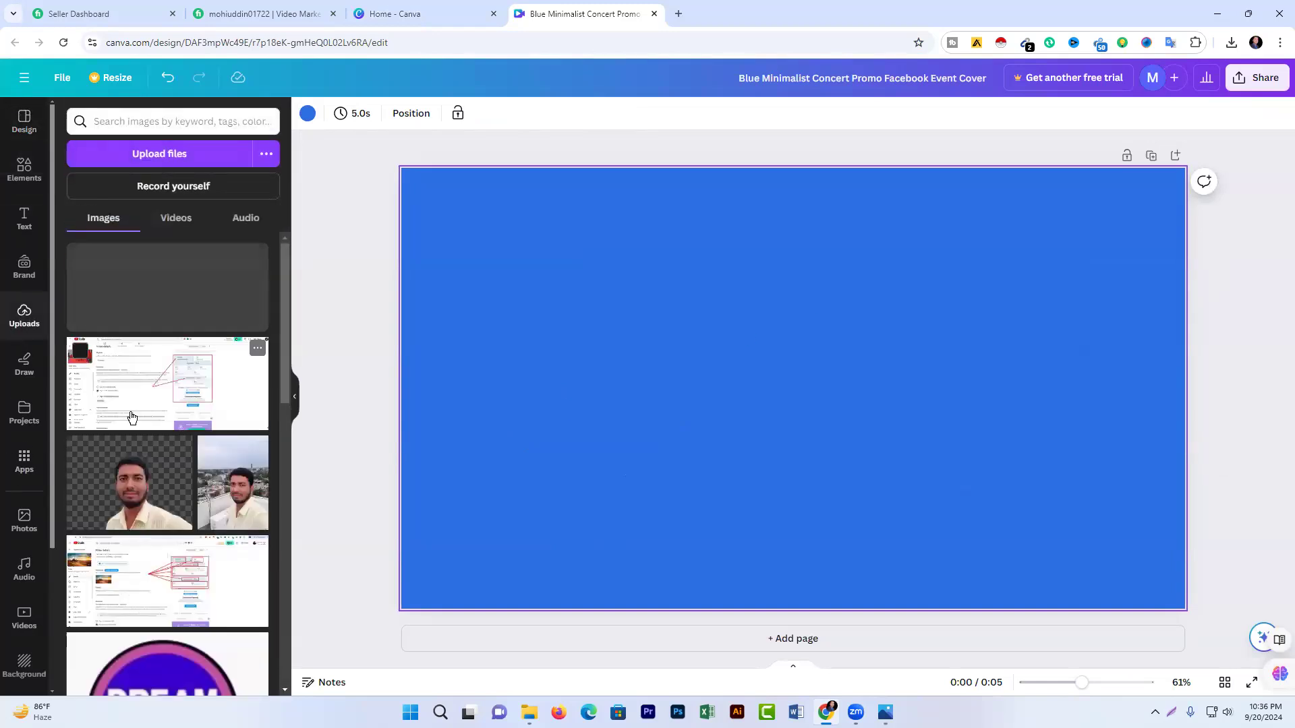
click(124, 479)
drag(796, 375, 970, 306)
drag(973, 443, 974, 646)
drag(1041, 493, 1083, 448)
click(716, 420)
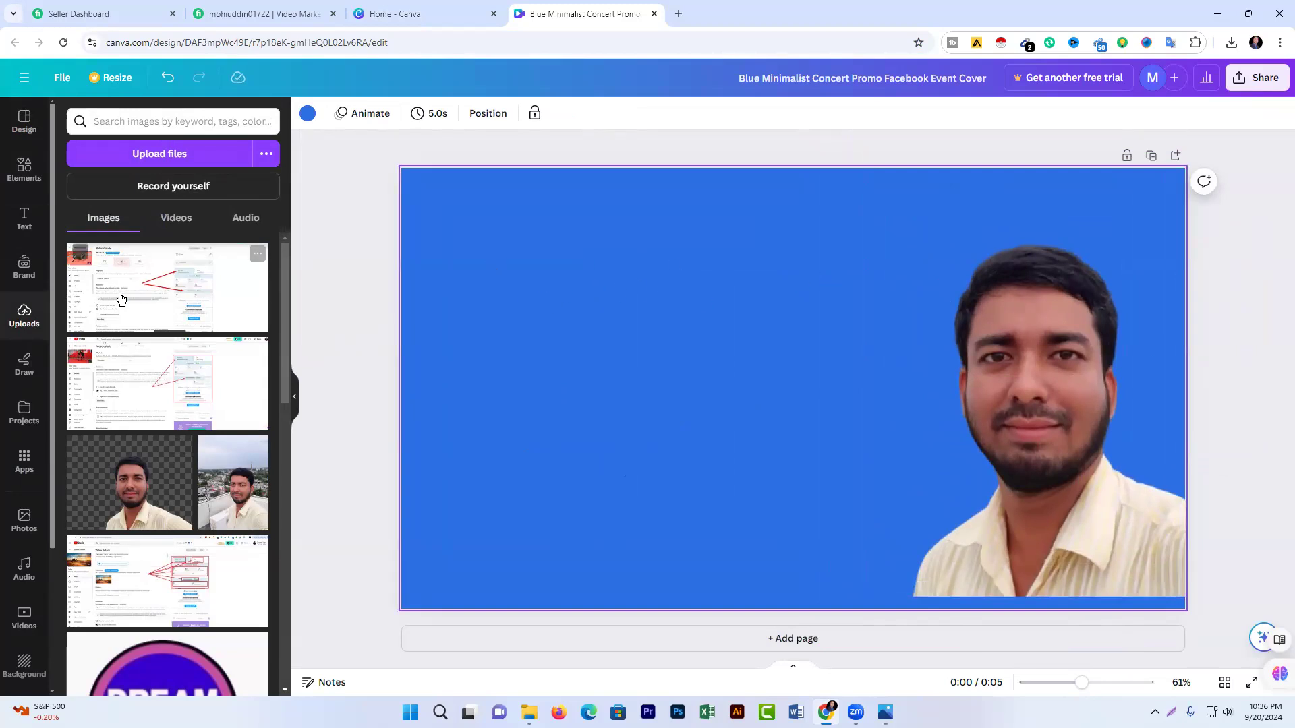
Add the recently used square image placeholder and reshape it into a wide, flat banner beside the man's head.
click(24, 170)
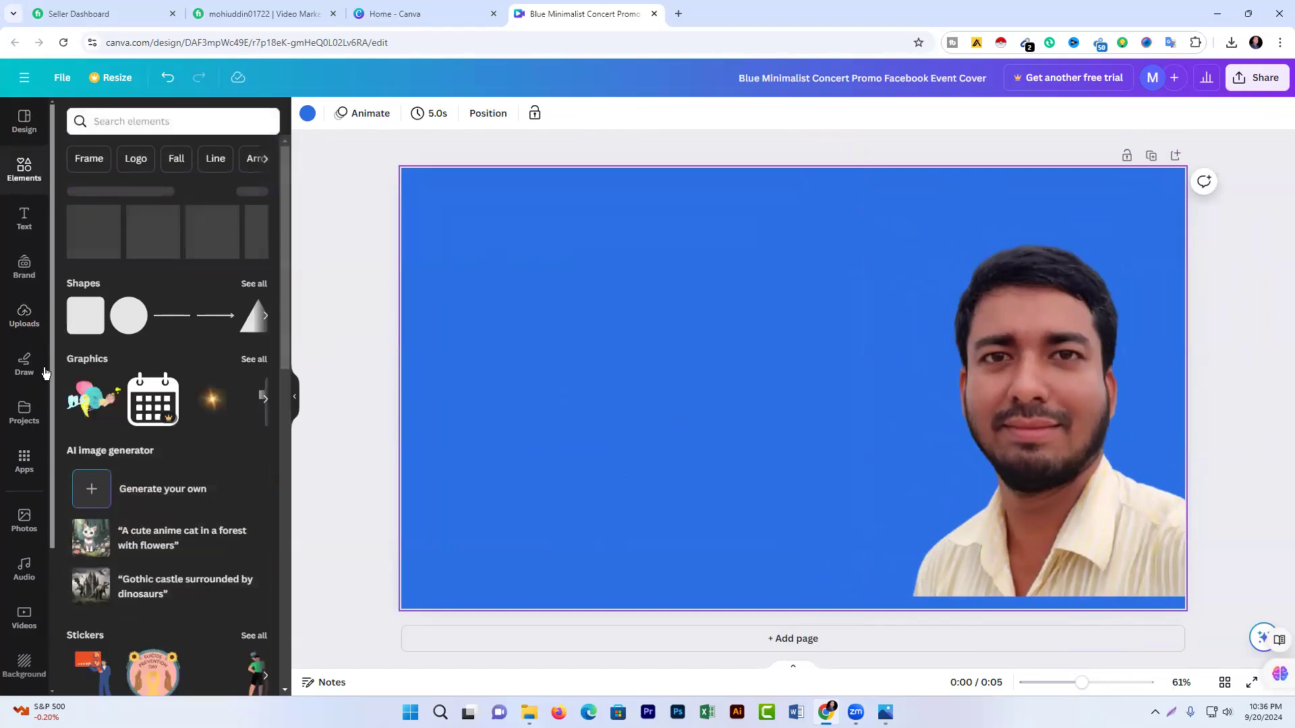
click(194, 239)
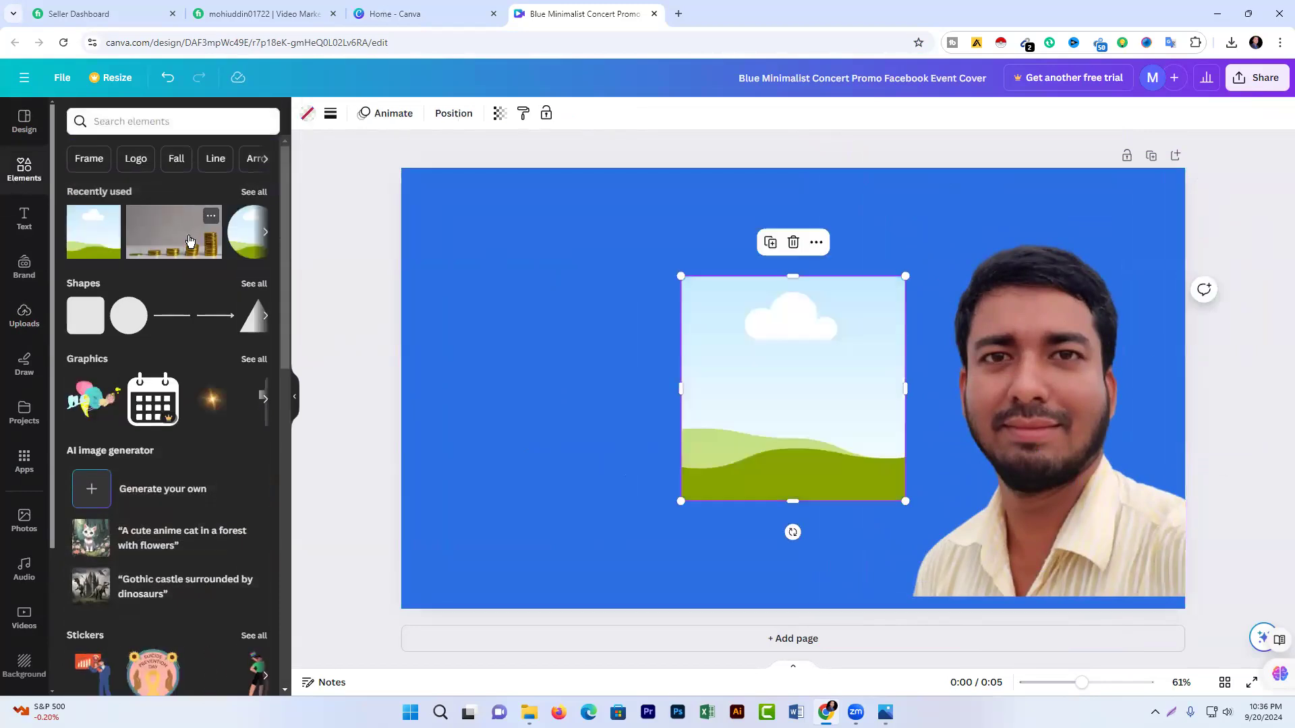
scroll(143, 464, down, 1)
scroll(144, 464, down, 12)
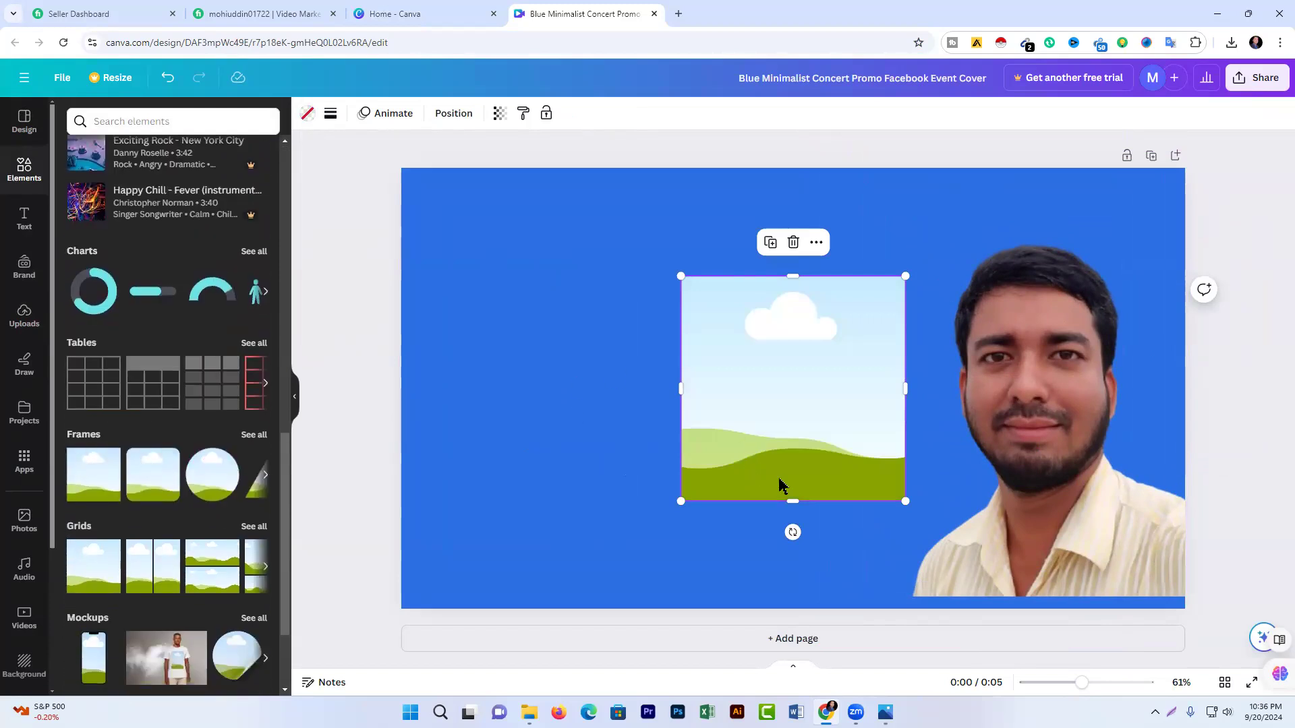
drag(800, 502, 671, 278)
drag(783, 277, 892, 277)
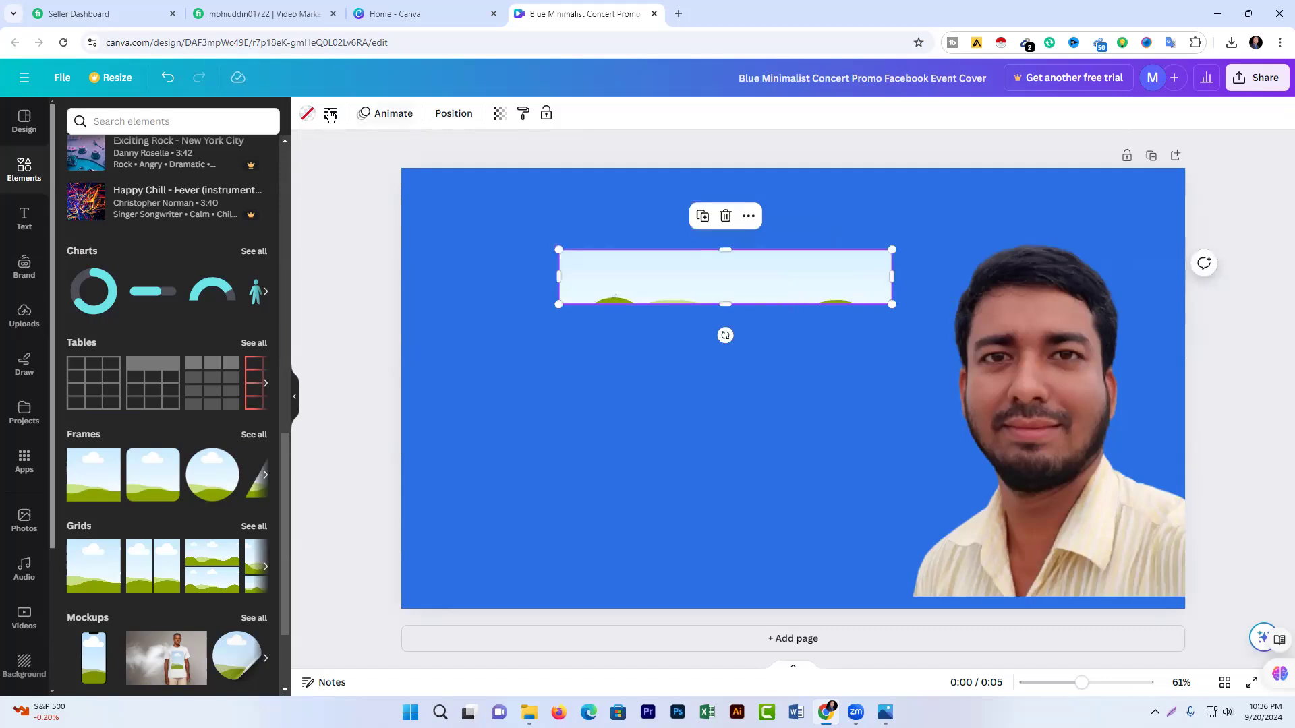
Fill the banner with the custom solid yellow #FFFC00.
click(309, 114)
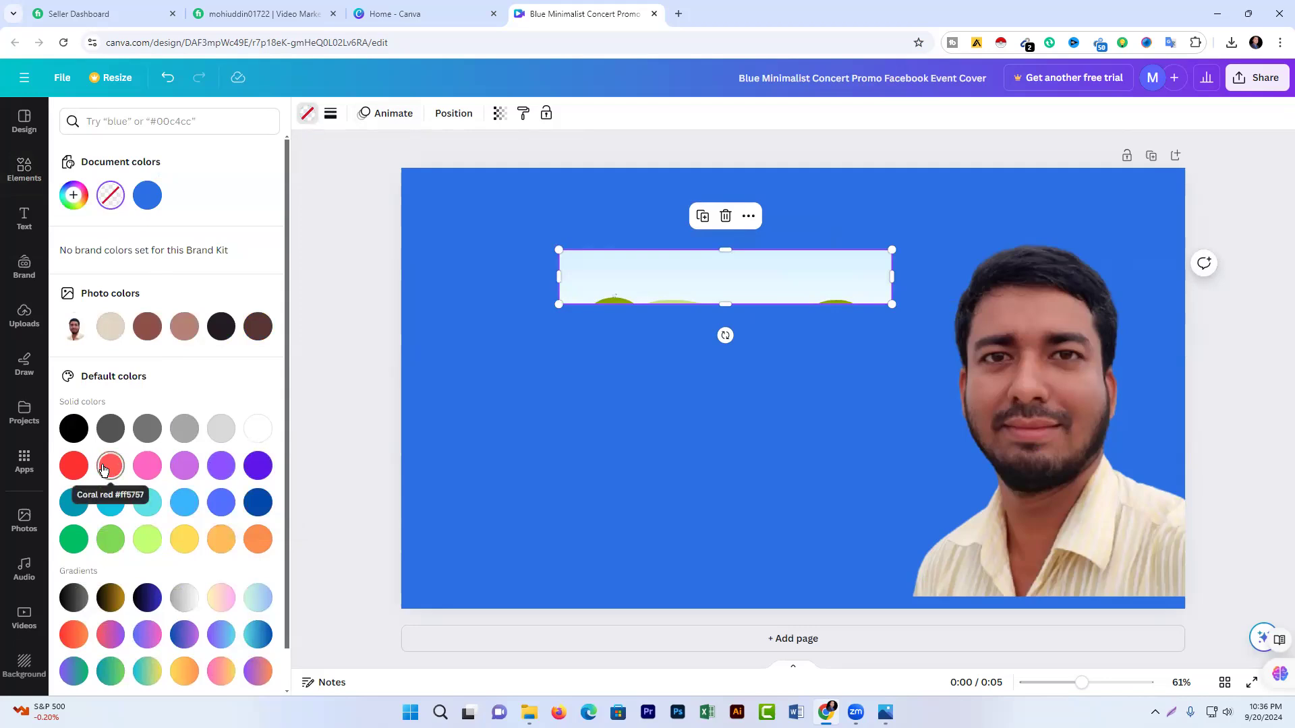
click(74, 198)
drag(76, 345, 101, 344)
drag(82, 283, 259, 263)
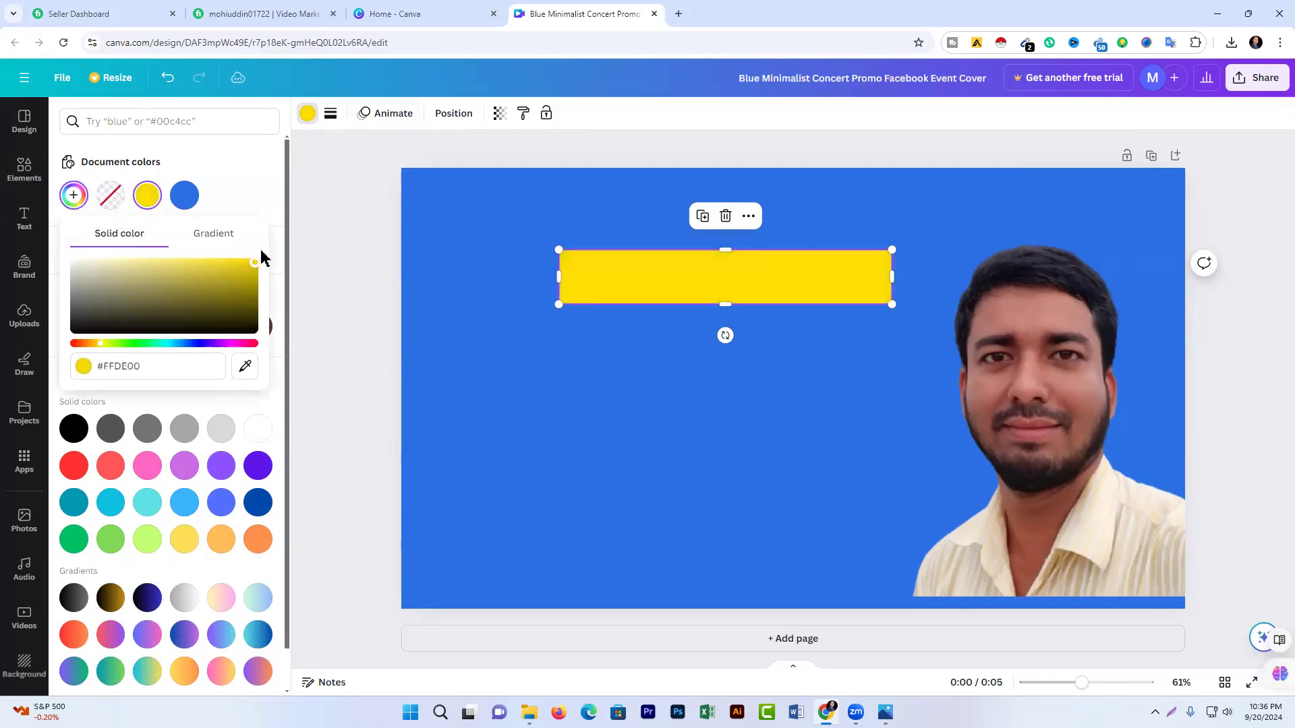
mouse_move(102, 344)
mouse_down()
mouse_move(87, 344)
mouse_move(105, 345)
mouse_up()
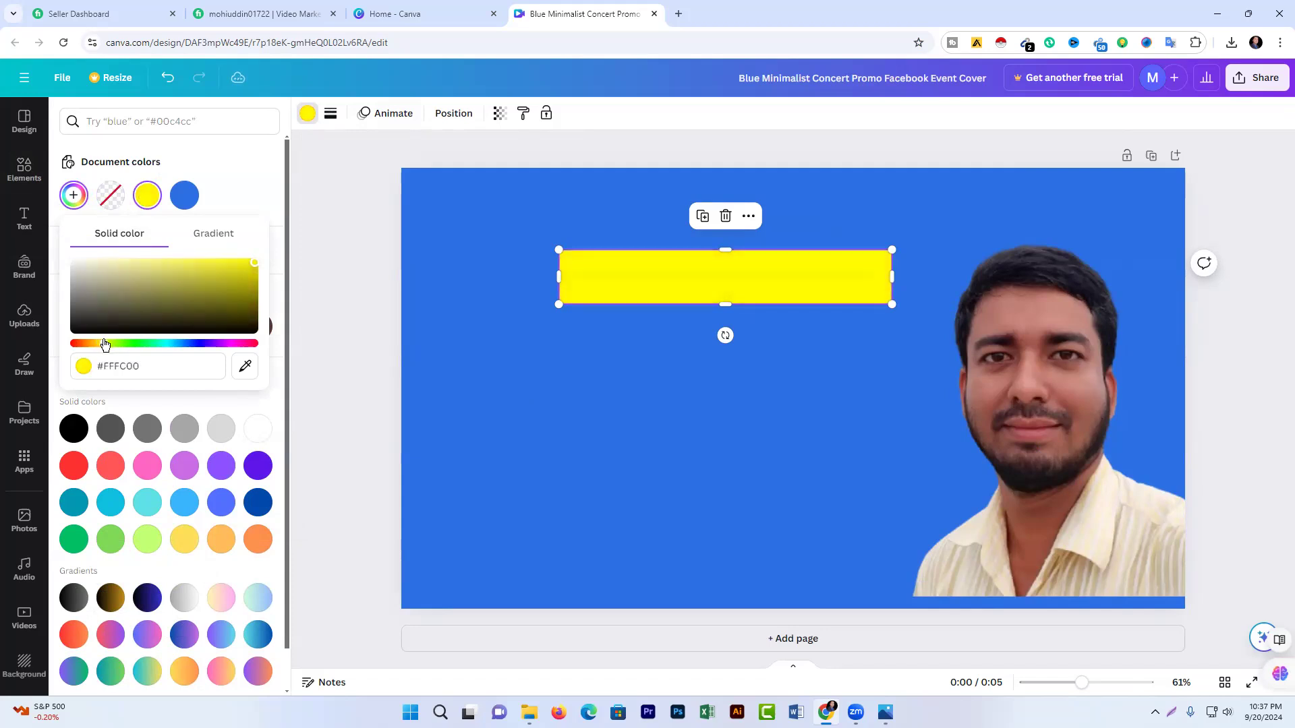
click(774, 440)
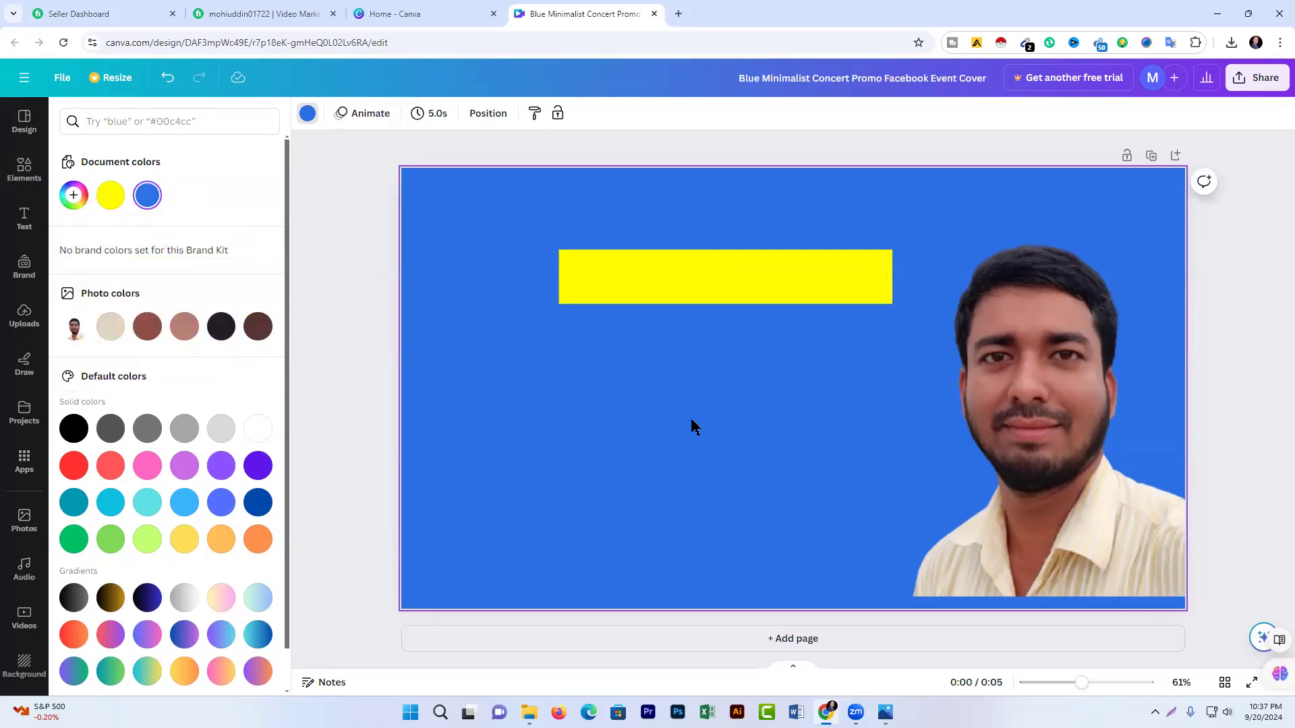
Round the corners of the yellow banner slightly.
click(681, 295)
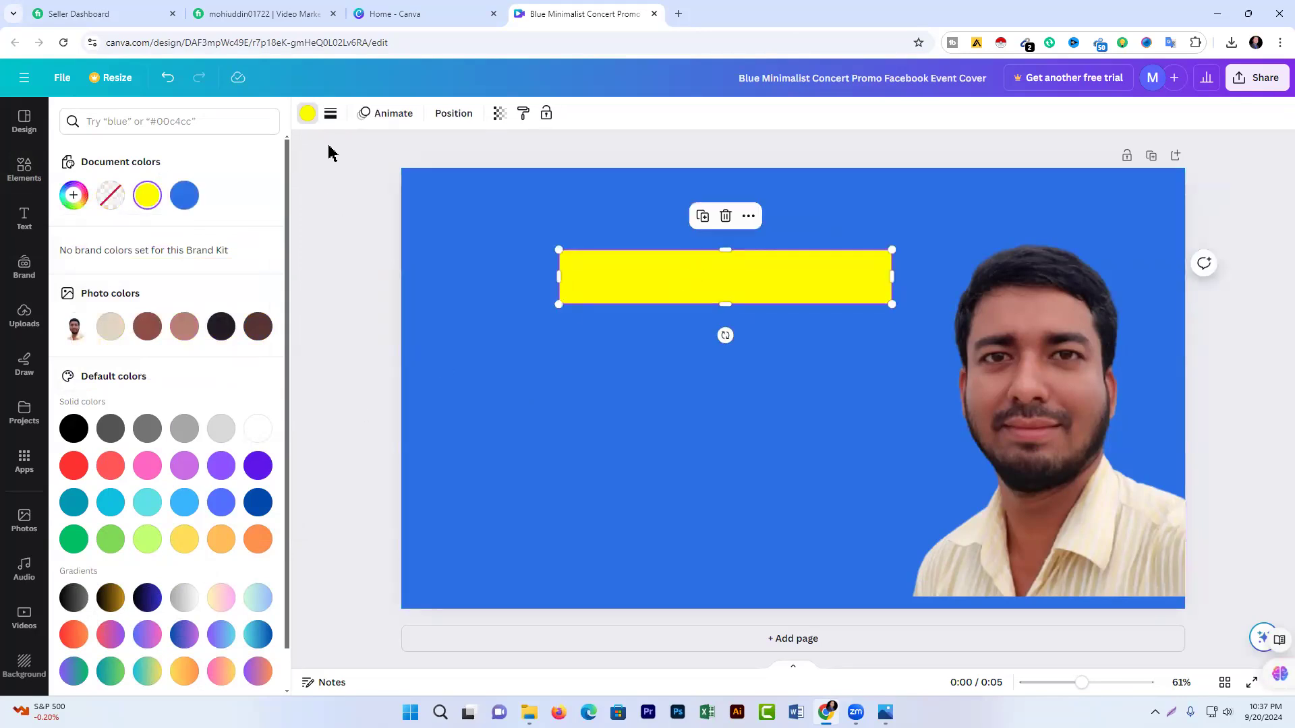
click(331, 113)
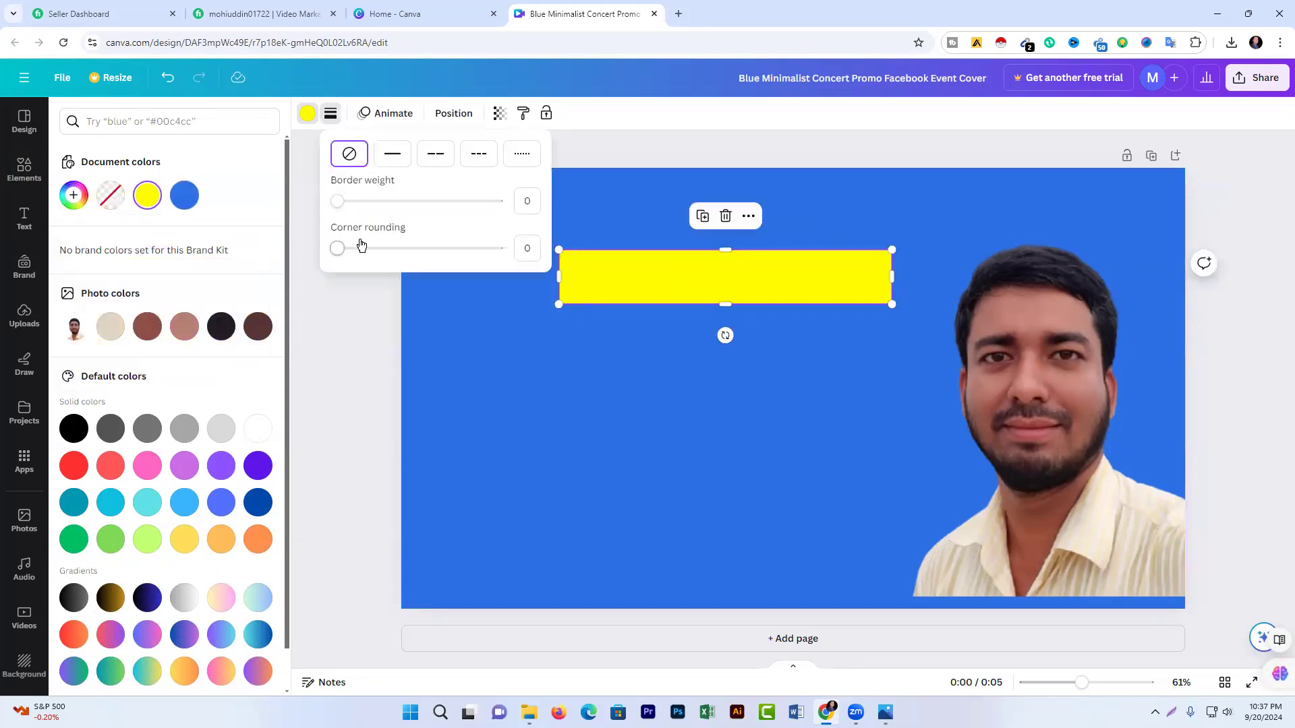
drag(341, 251, 389, 249)
click(715, 412)
Enlarge the yellow banner proportionally and move it up near the page's upper edge, left of the portrait.
click(682, 292)
drag(559, 303, 504, 356)
drag(711, 271, 736, 237)
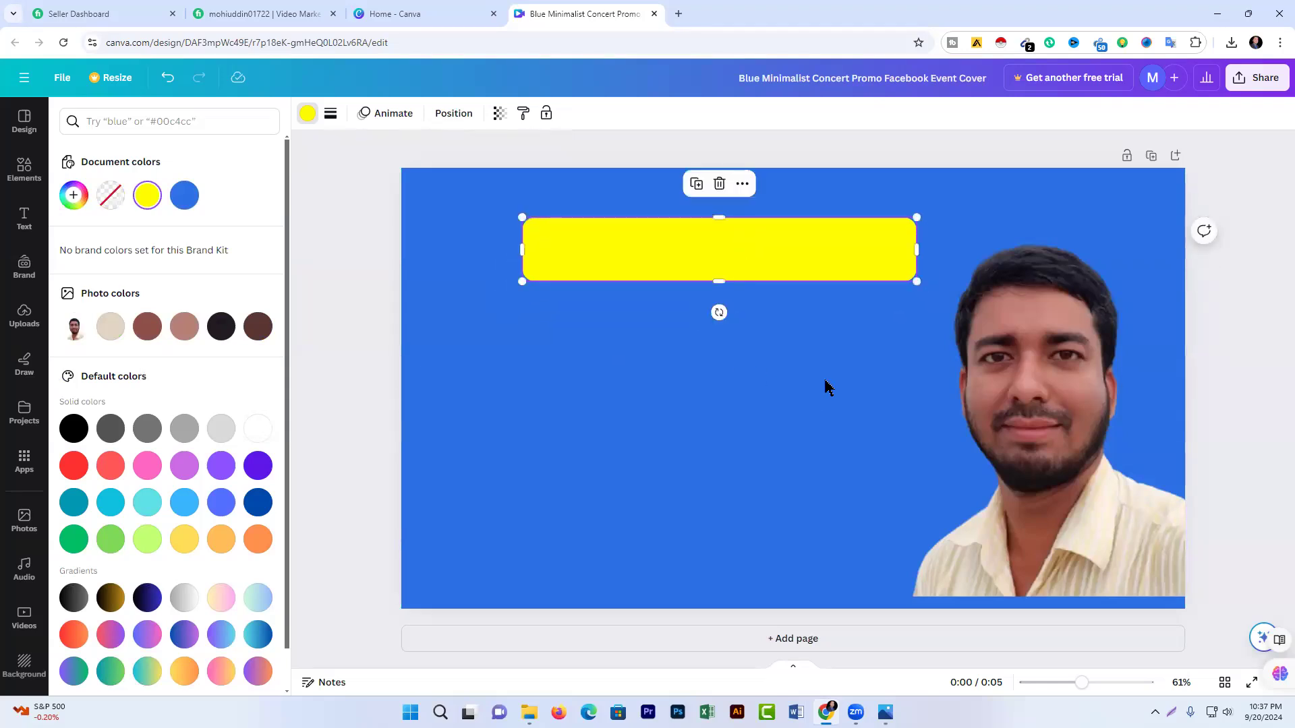
click(829, 389)
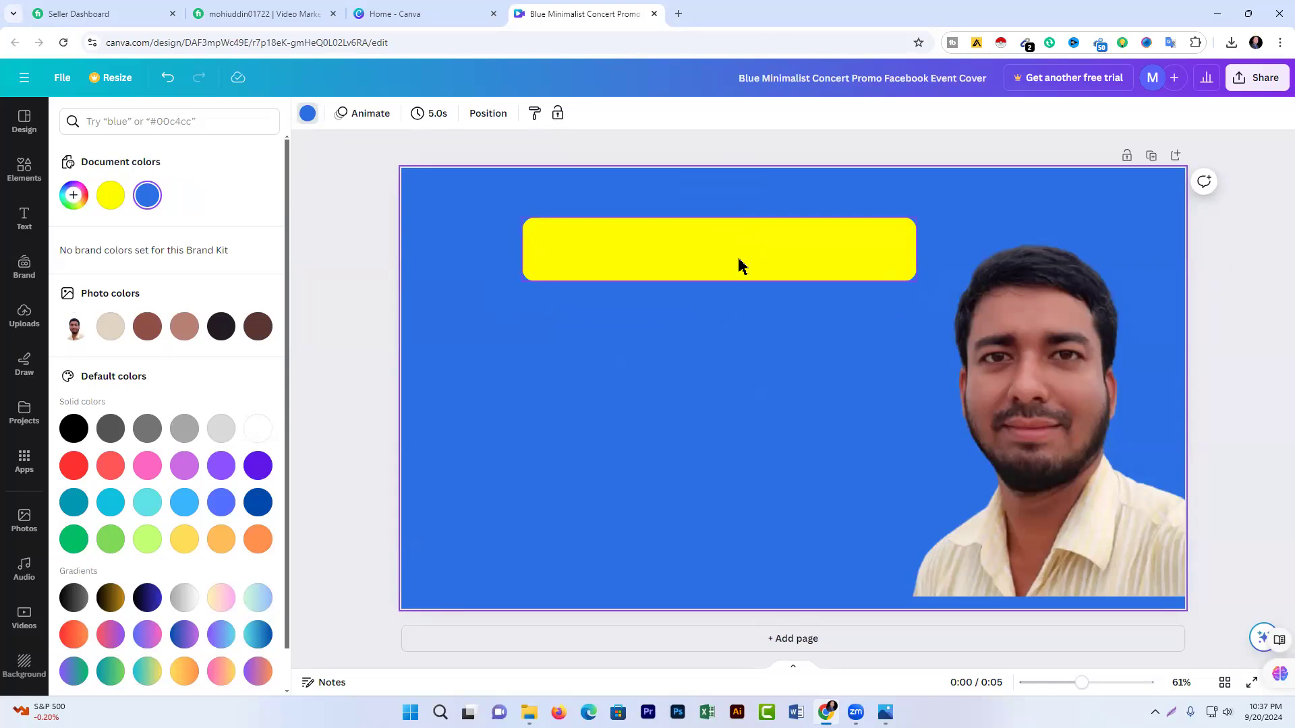
Add a heading text box reading "PROFESSIONAL SEO SERVICE".
click(24, 218)
double_click(127, 289)
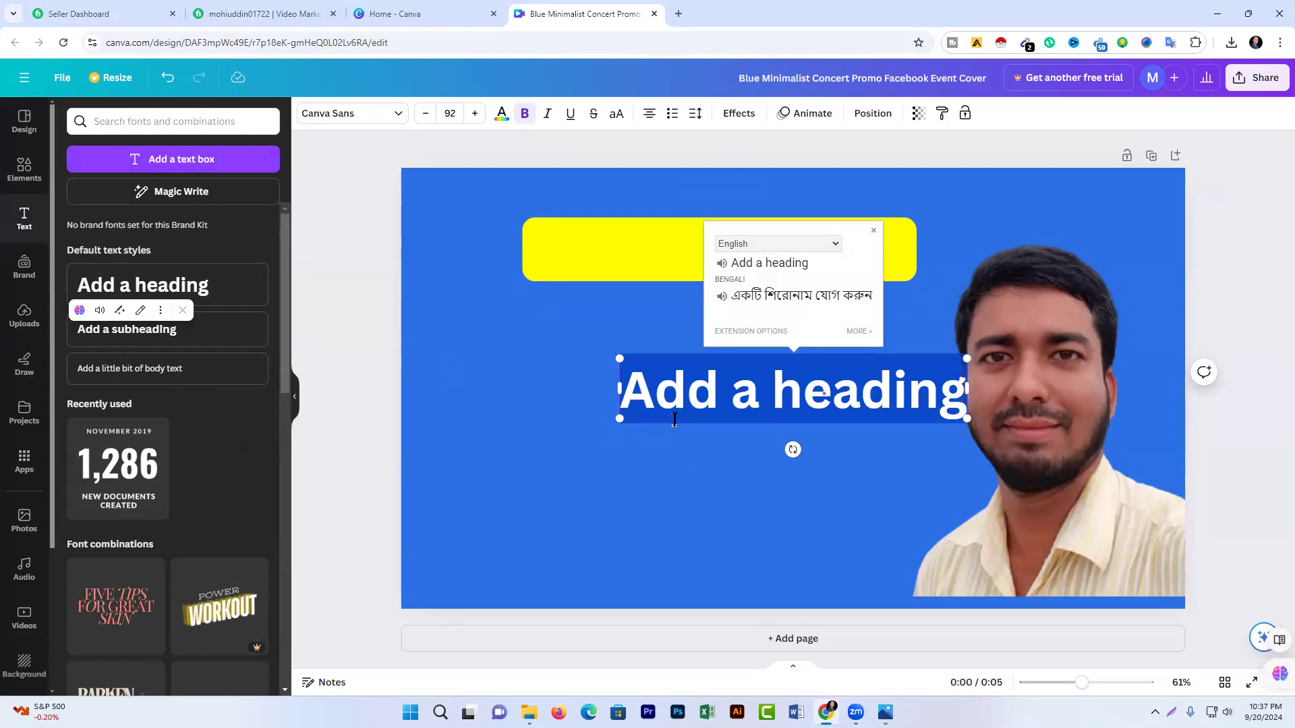
text(PROFESSIONAL SE)
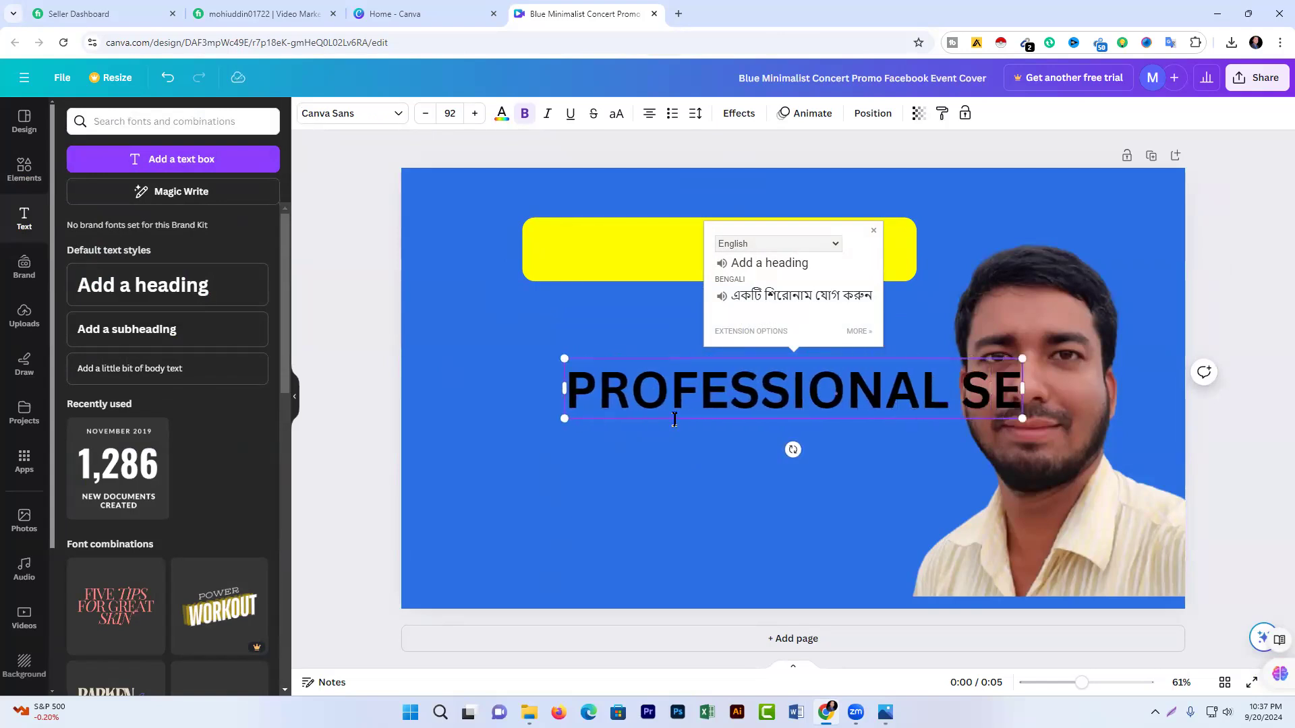
text(O SERVI)
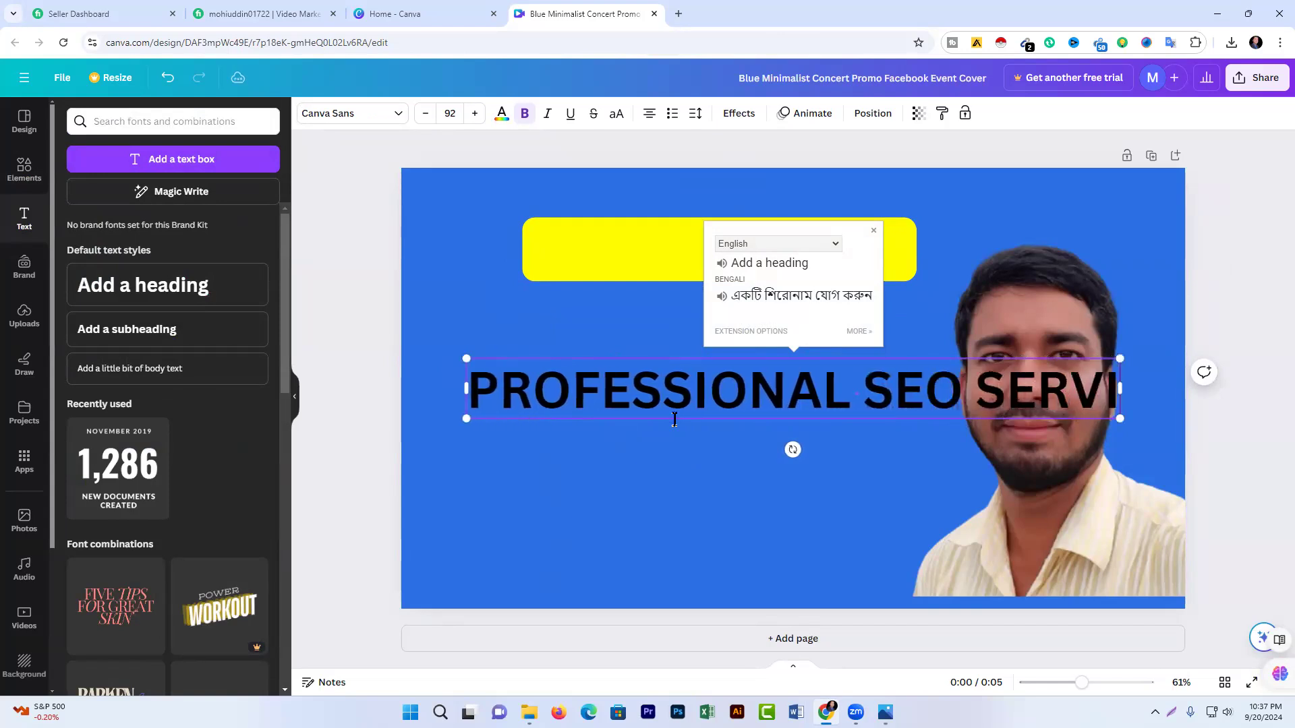
text(CE)
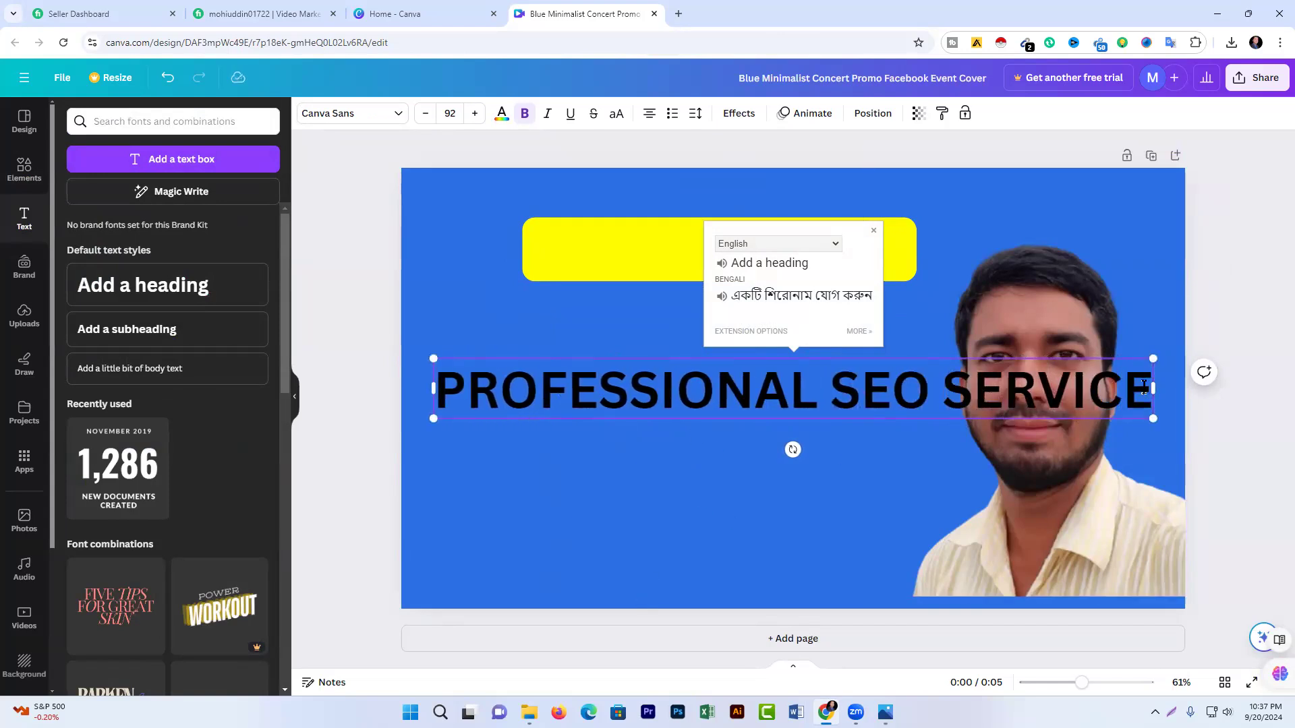
Set the font of the "PROFESSIONAL SEO SERVICE" heading to Anton.
drag(1152, 389, 432, 385)
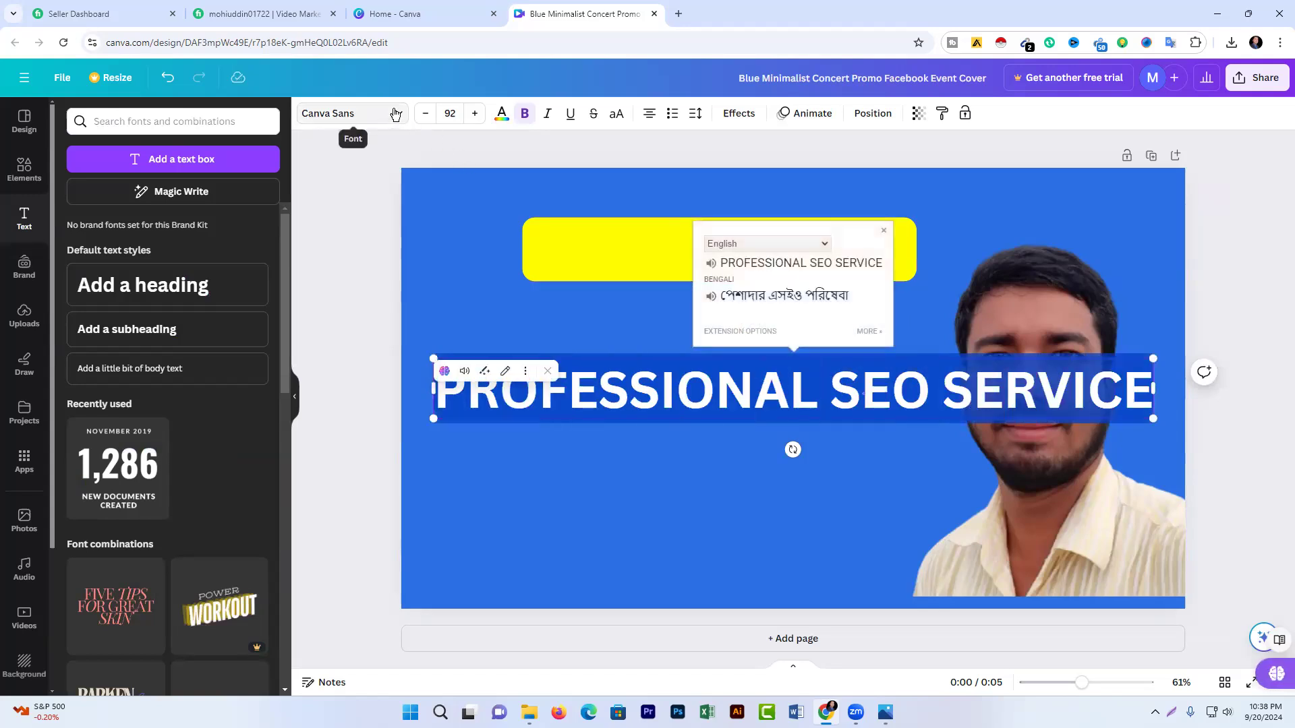
click(395, 113)
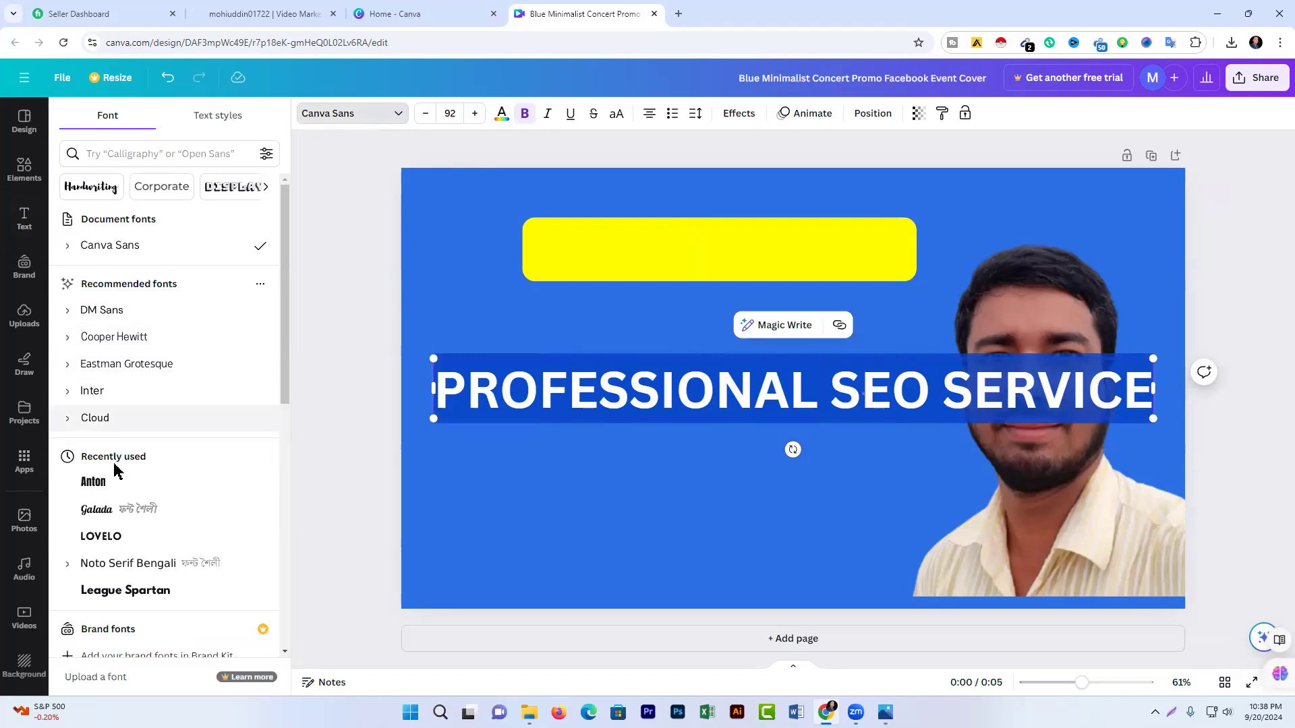
click(98, 481)
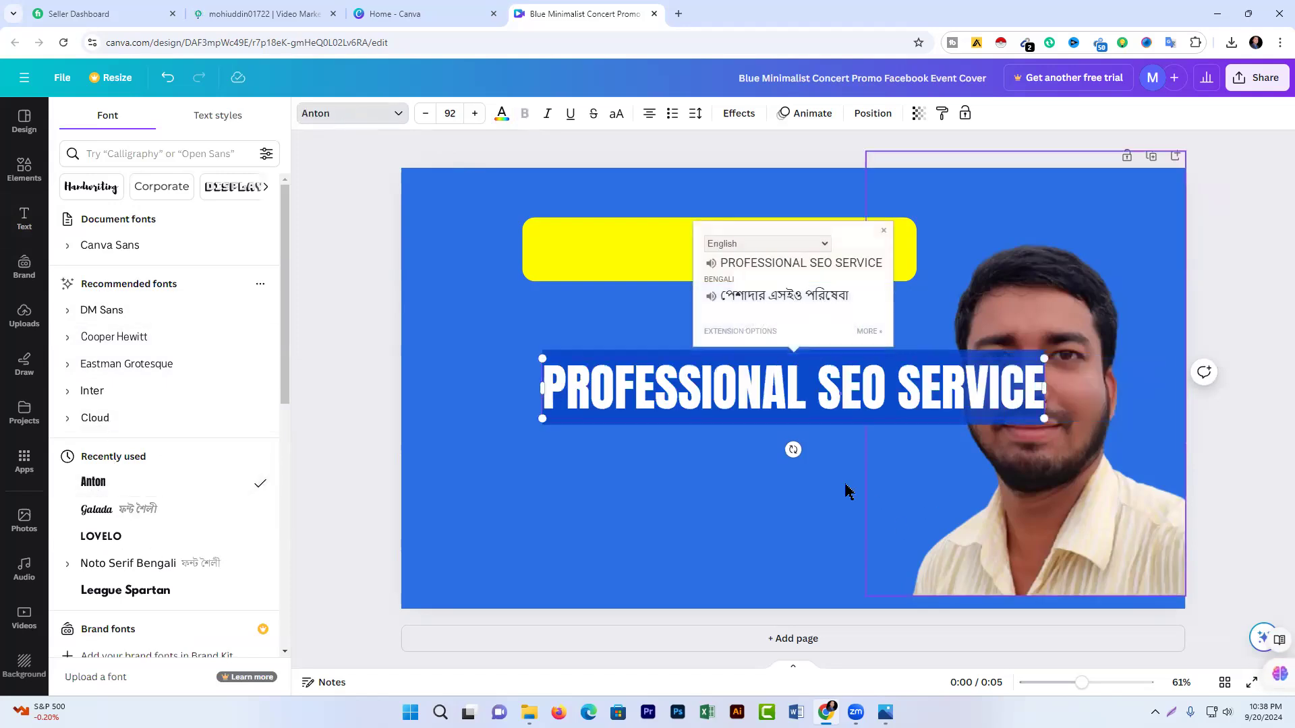
key(Escape)
Shrink the heading to font size 67.9 and centre it on the yellow banner.
drag(1028, 373, 848, 339)
click(772, 395)
drag(684, 362, 754, 254)
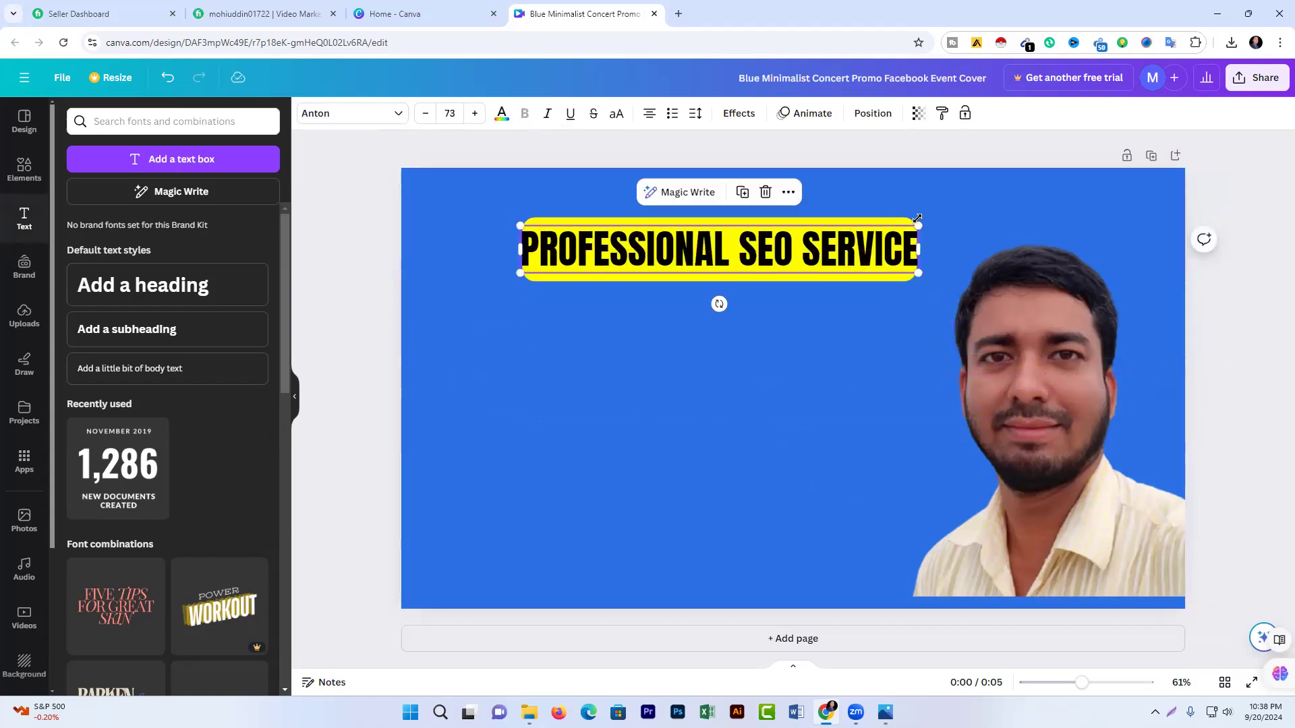
mouse_move(920, 222)
mouse_down()
mouse_move(901, 232)
mouse_move(916, 224)
mouse_up()
drag(798, 245, 813, 245)
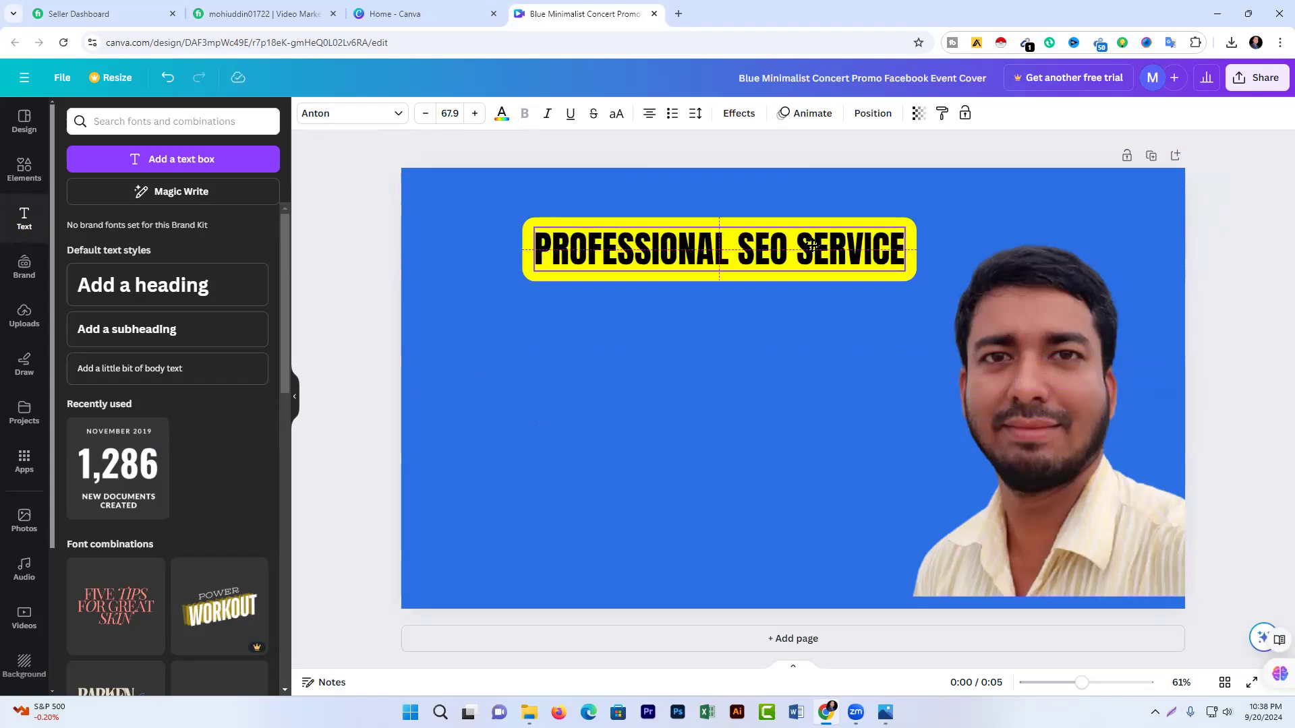
click(854, 350)
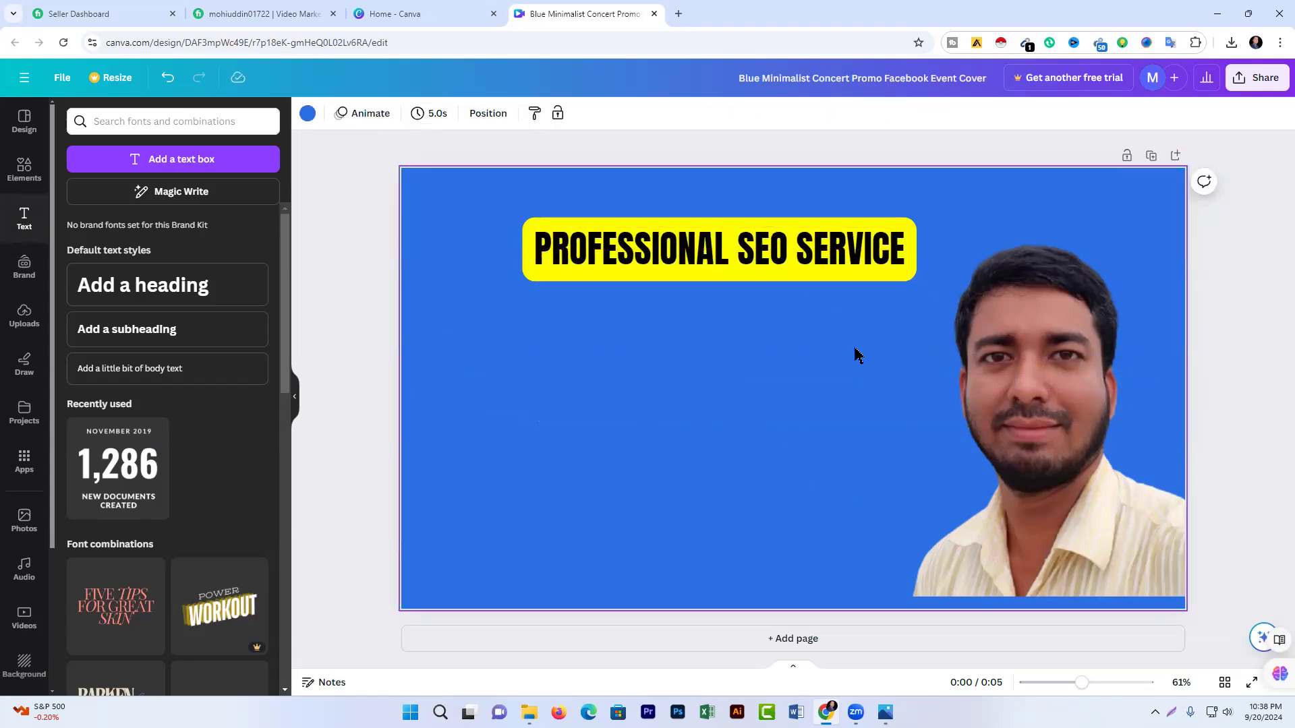
Enlarge the heading slightly so it spans almost the full width of the yellow banner.
click(788, 263)
drag(788, 263, 788, 259)
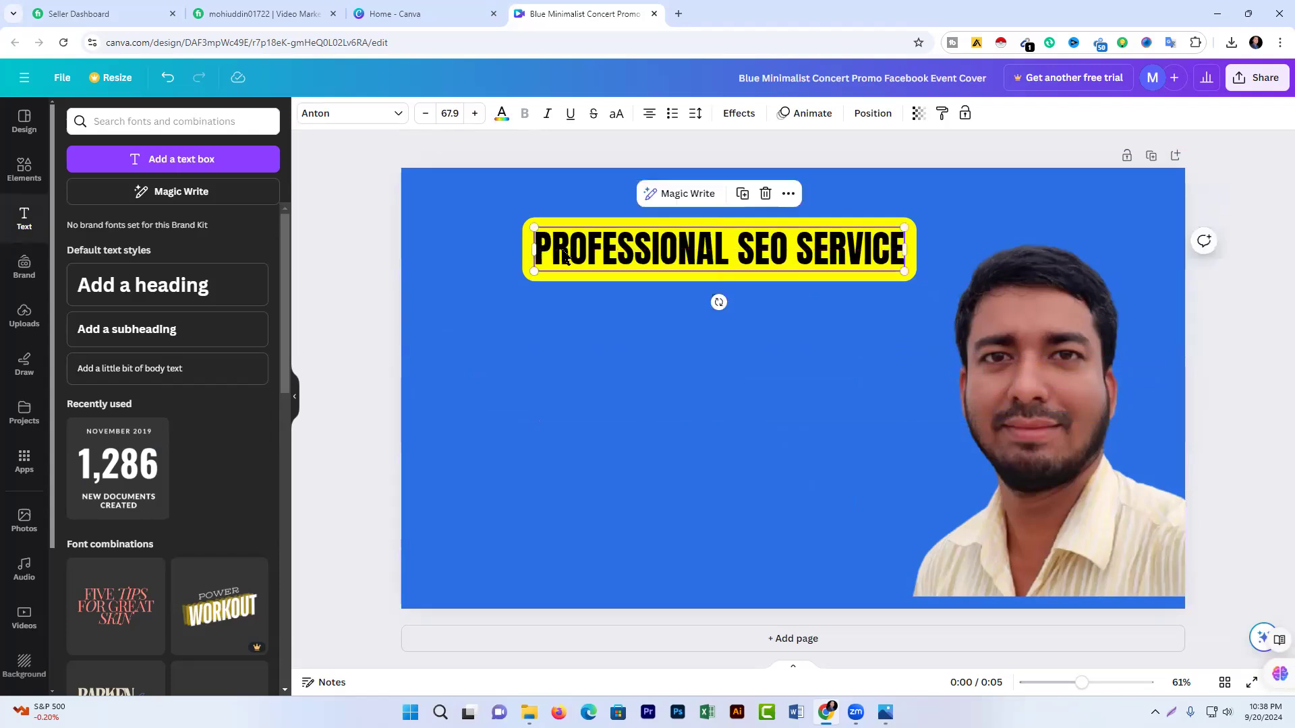
drag(530, 271, 532, 271)
click(840, 359)
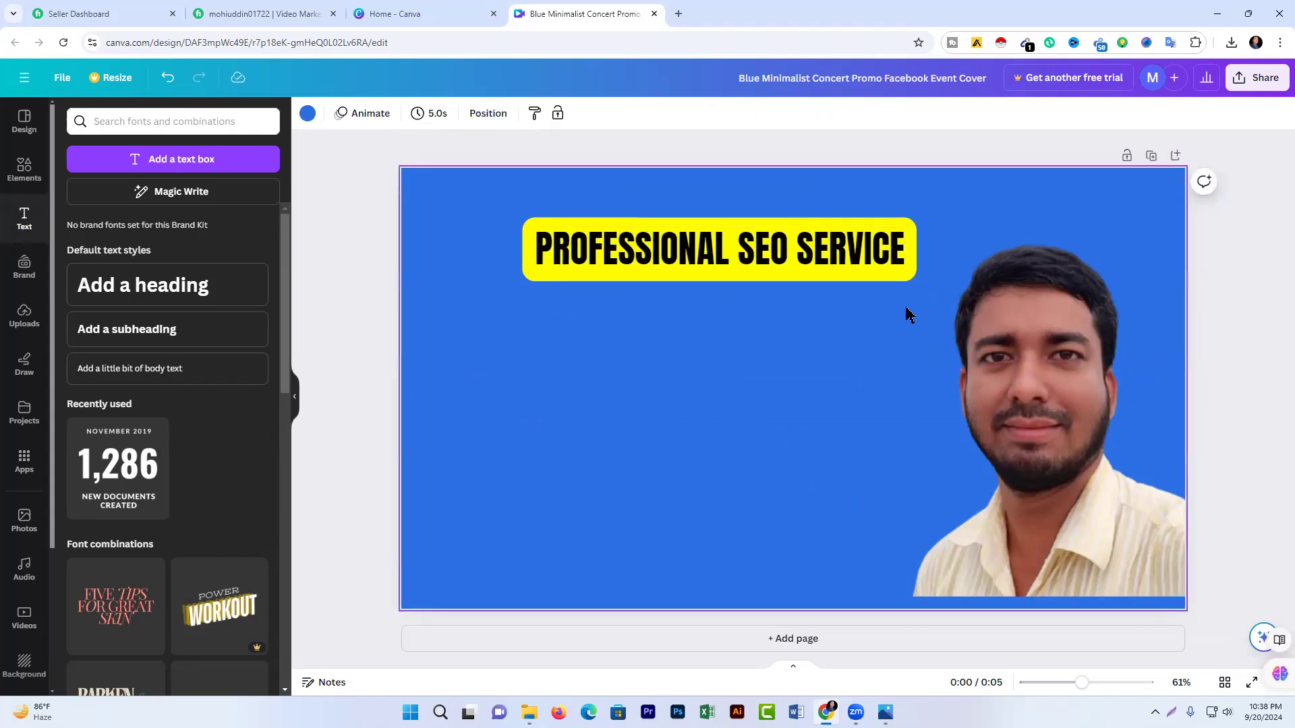
click(901, 266)
drag(903, 269, 911, 275)
click(799, 362)
click(726, 251)
click(640, 395)
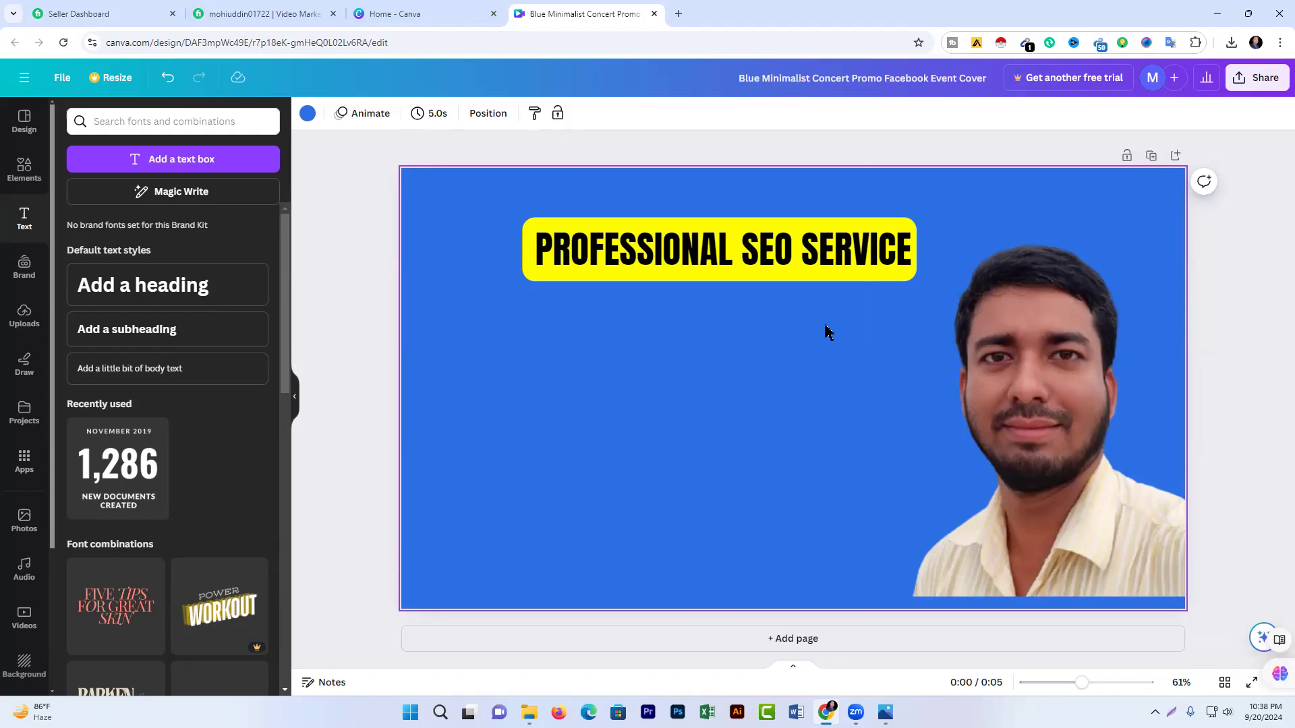
Replace the portrait with the uploaded background-free cutout of the man wearing a headset, placed beside the banner on the page's right side.
click(1040, 387)
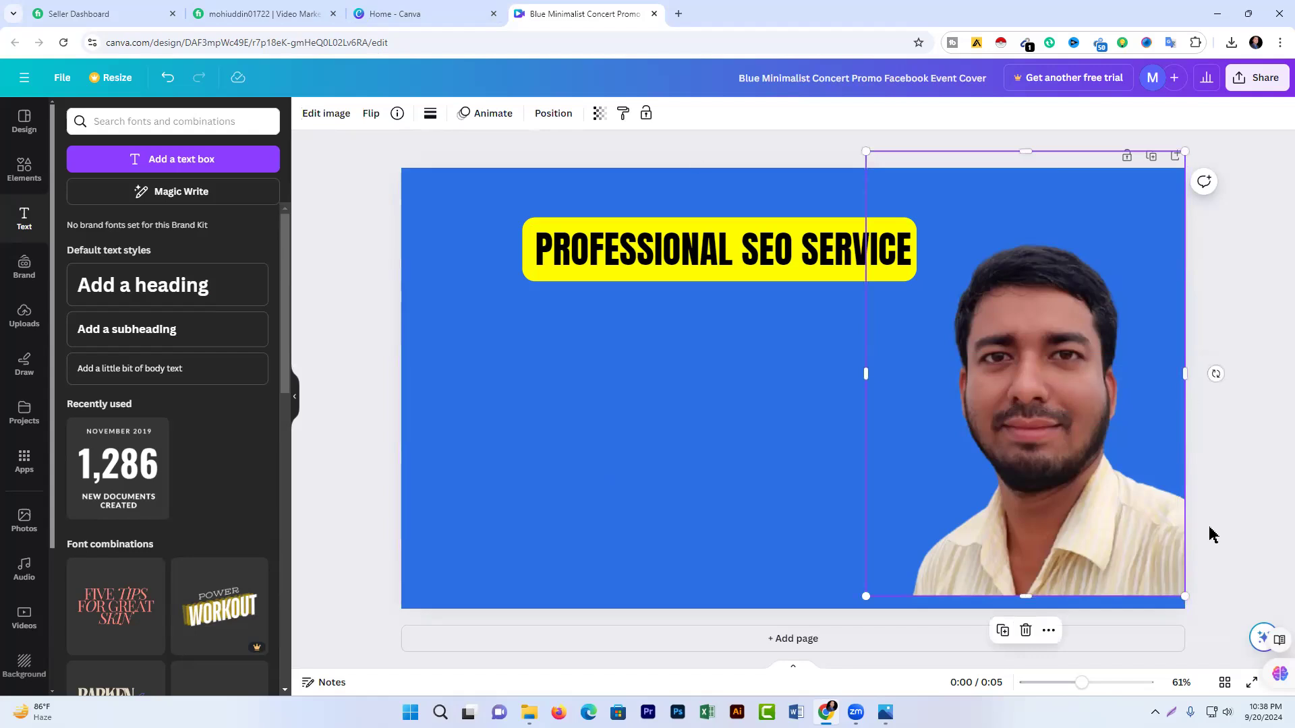
click(1025, 630)
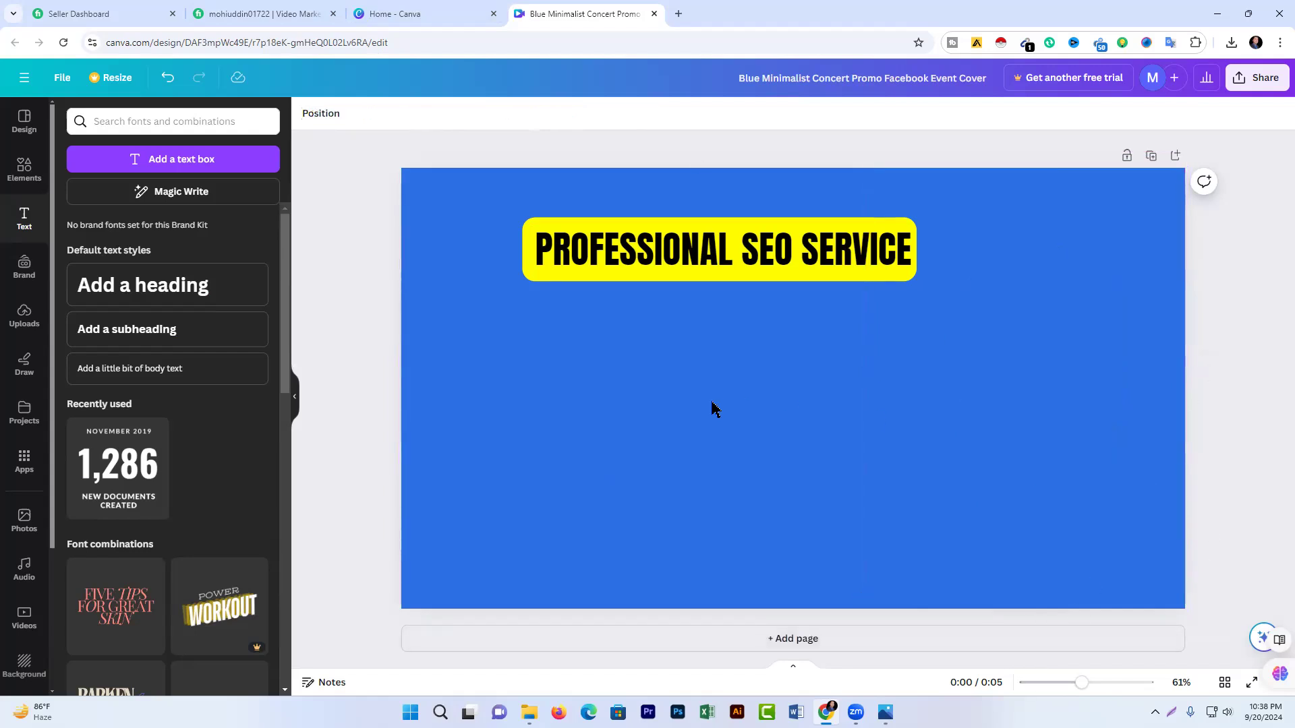
click(25, 315)
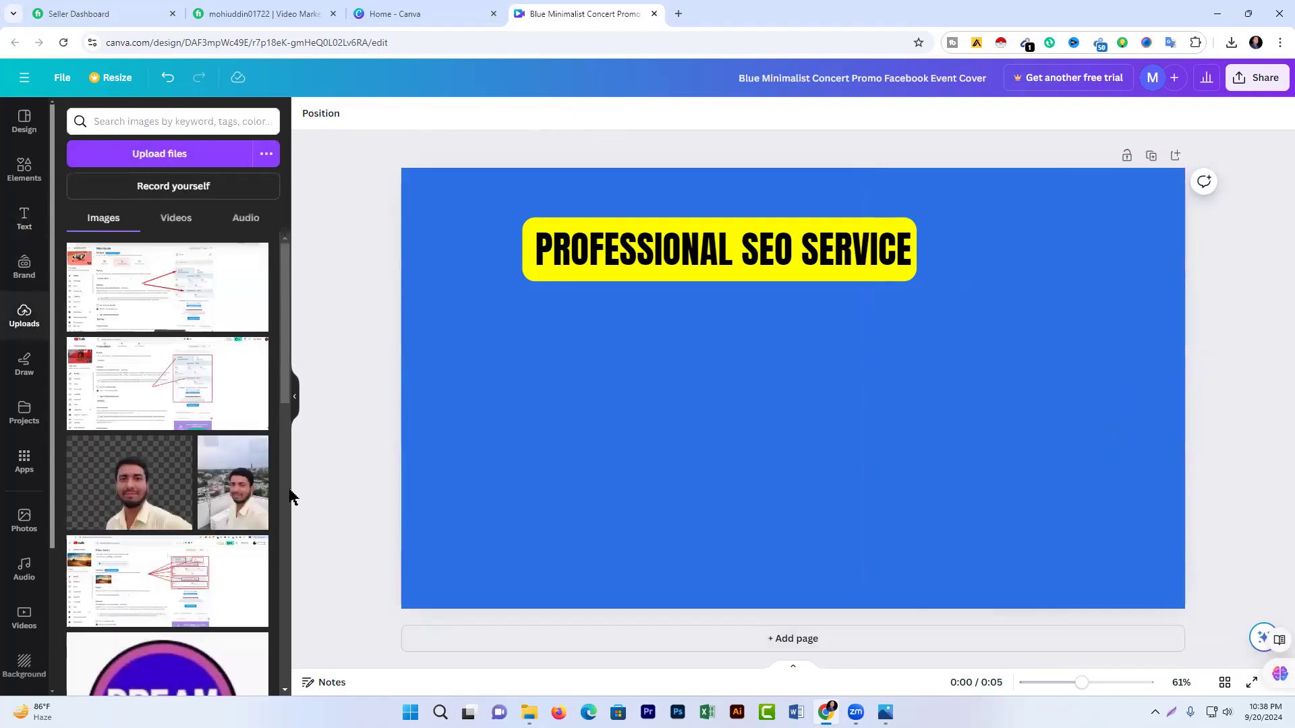
scroll(217, 466, down, 15)
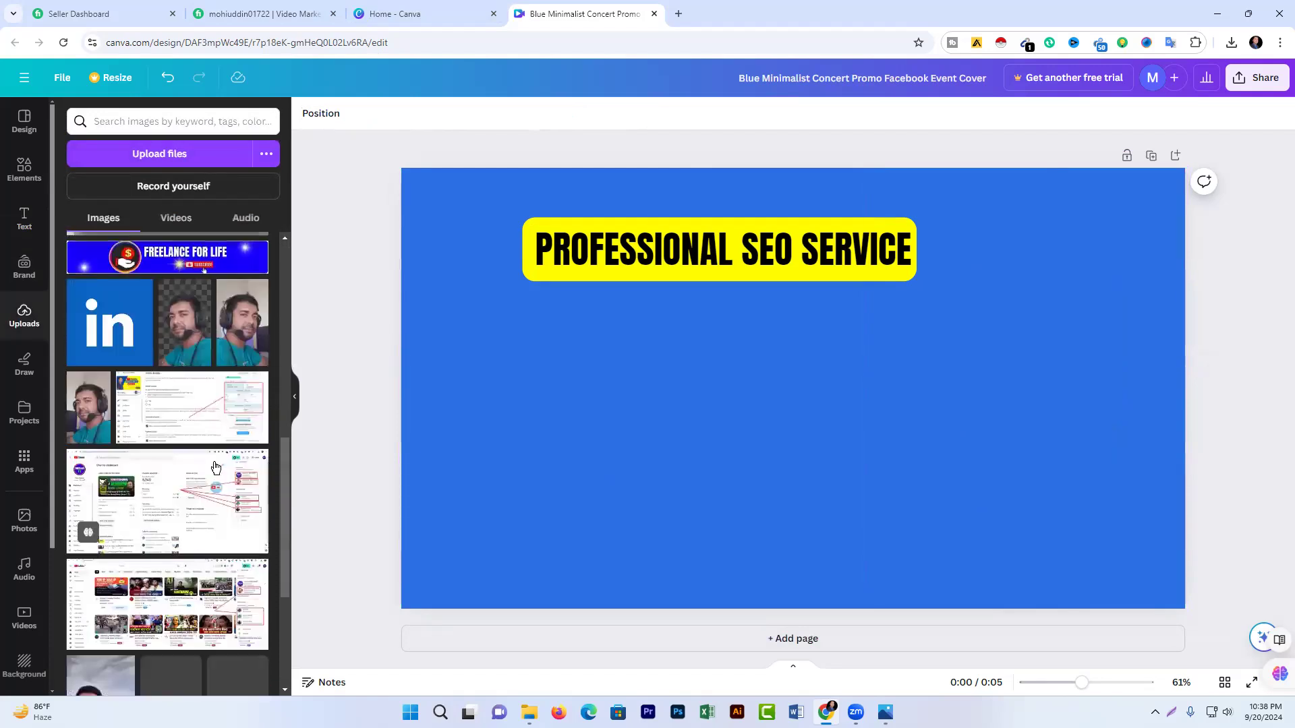
scroll(216, 466, down, 10)
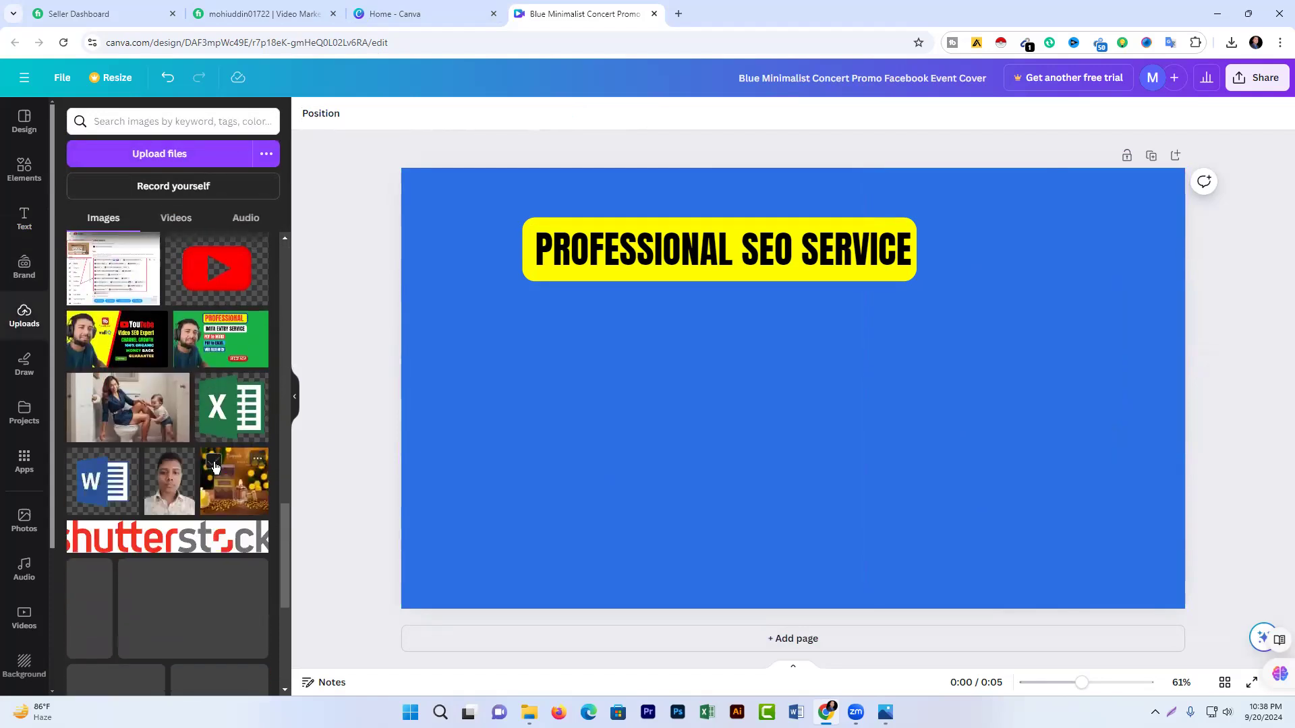
scroll(214, 465, down, 4)
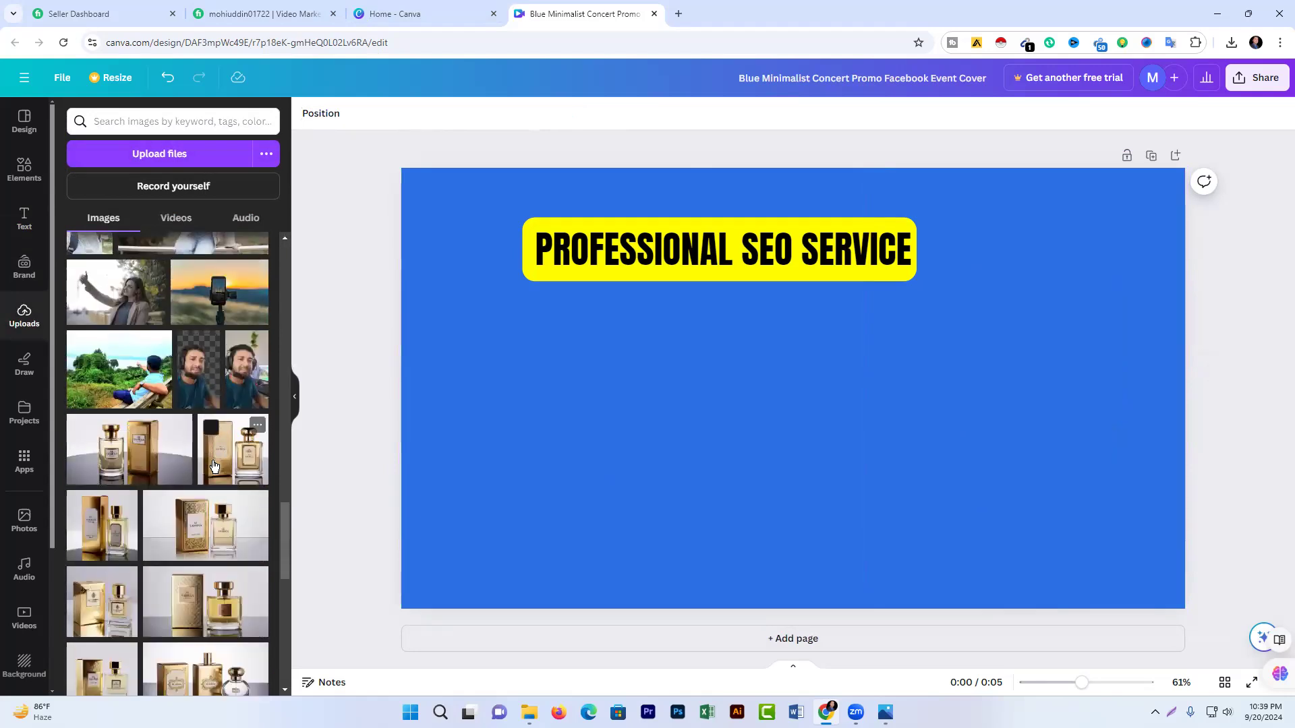
scroll(214, 466, down, 3)
scroll(197, 439, up, 5)
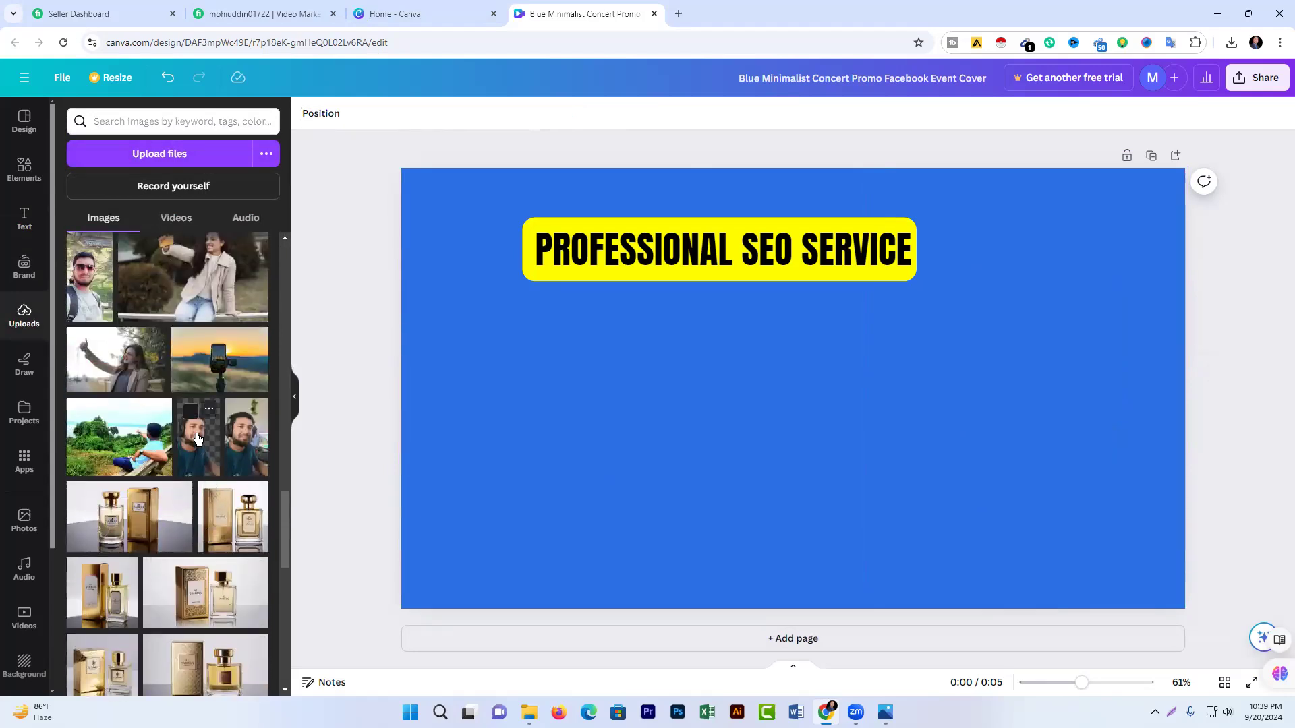
click(198, 439)
drag(770, 406, 1025, 359)
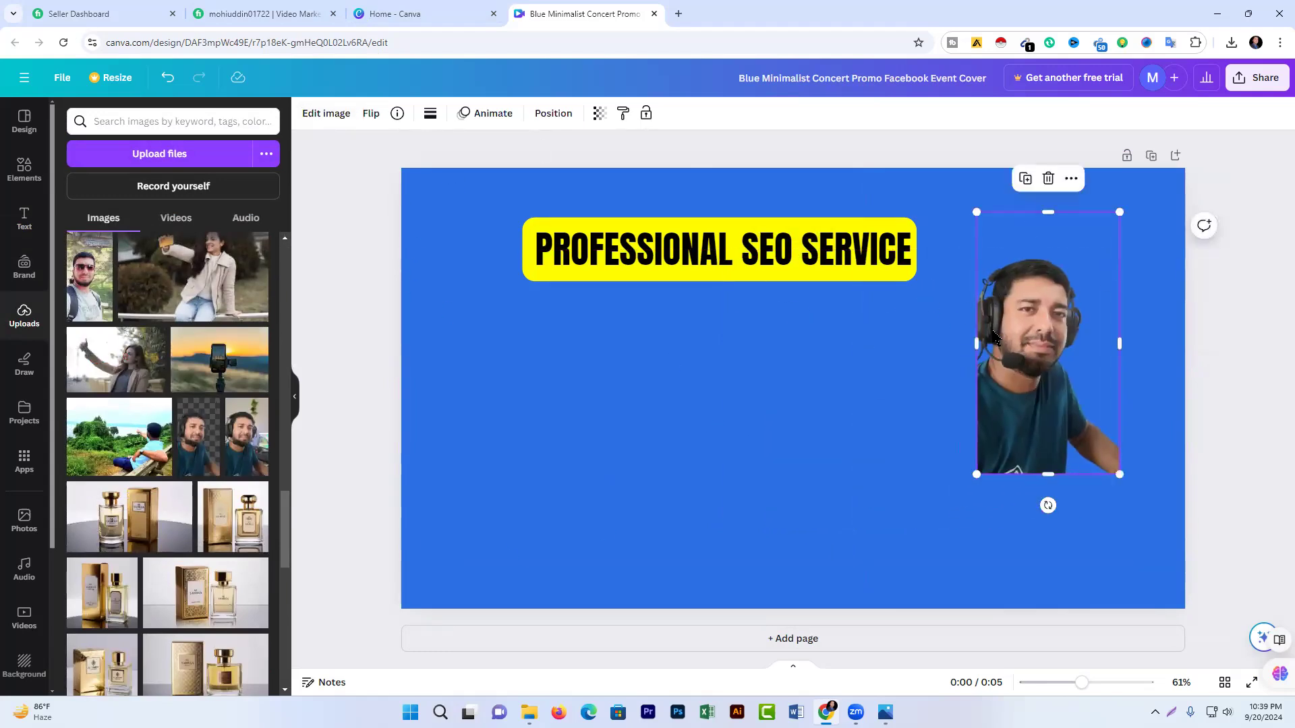
click(888, 386)
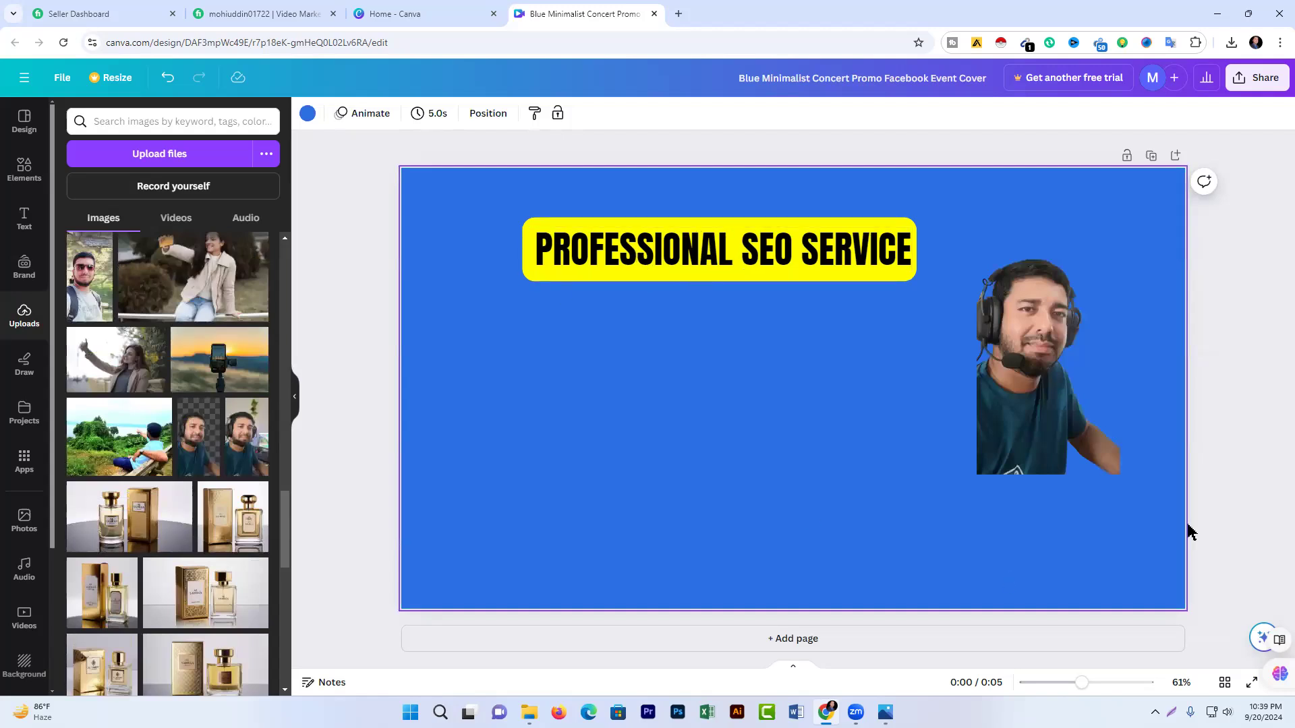
Move the headset portrait closer to the page's right edge and flip it horizontally.
click(1011, 415)
drag(796, 479, 1095, 442)
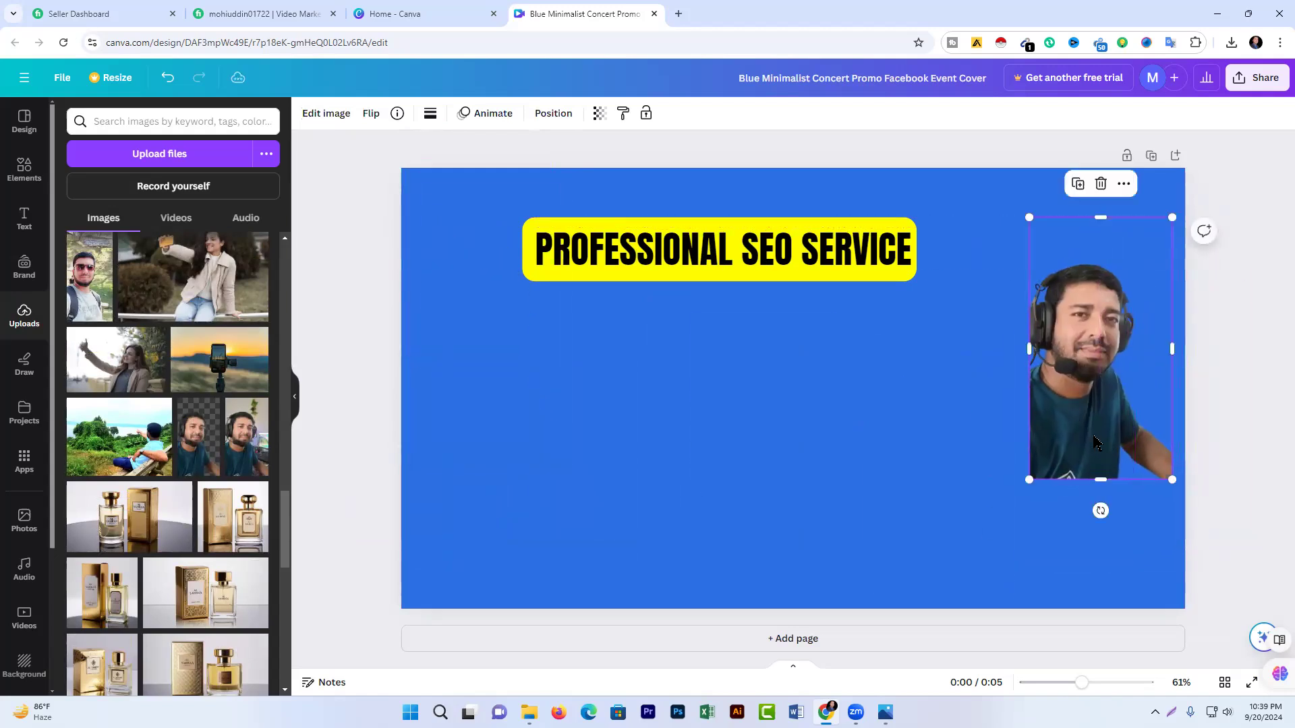
click(371, 113)
click(438, 150)
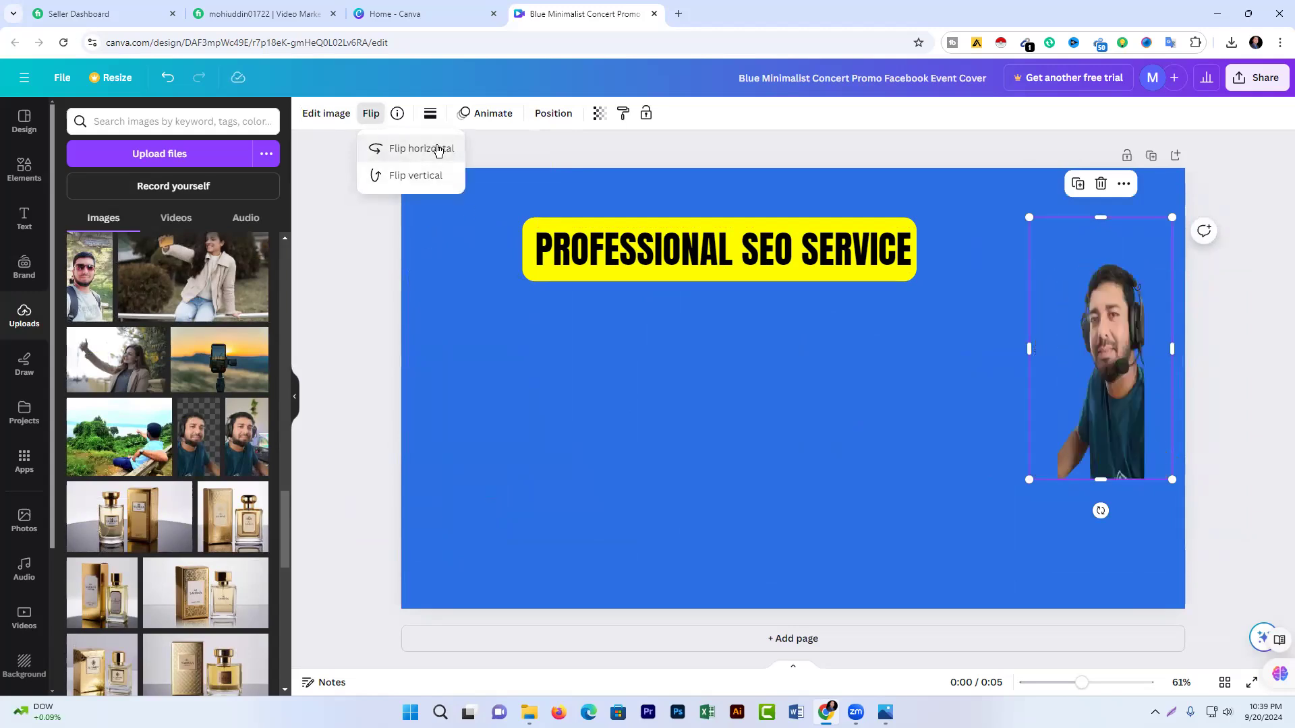
click(947, 405)
Enlarge the headset portrait to fill the full height of the page along its right edge.
click(1117, 388)
drag(1030, 479, 956, 613)
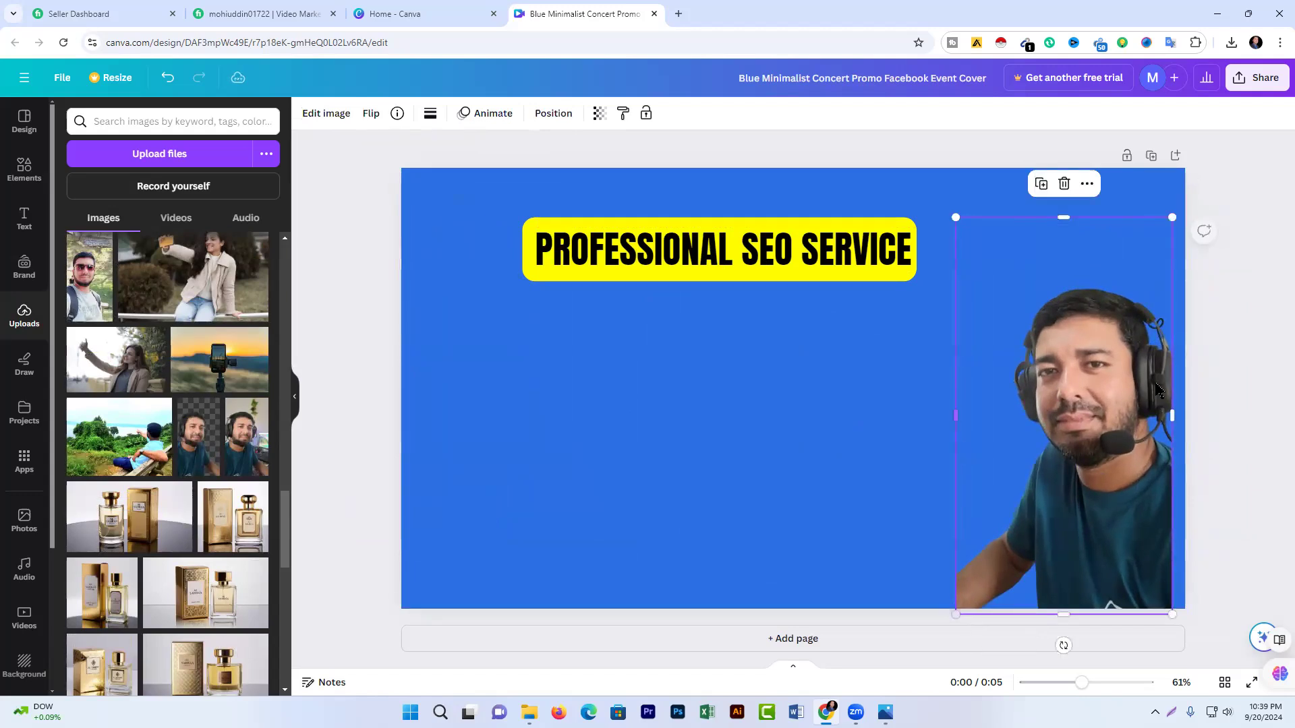
drag(1186, 413, 1194, 412)
click(1099, 351)
click(1082, 219)
drag(1076, 215, 1076, 141)
drag(1117, 308, 1108, 307)
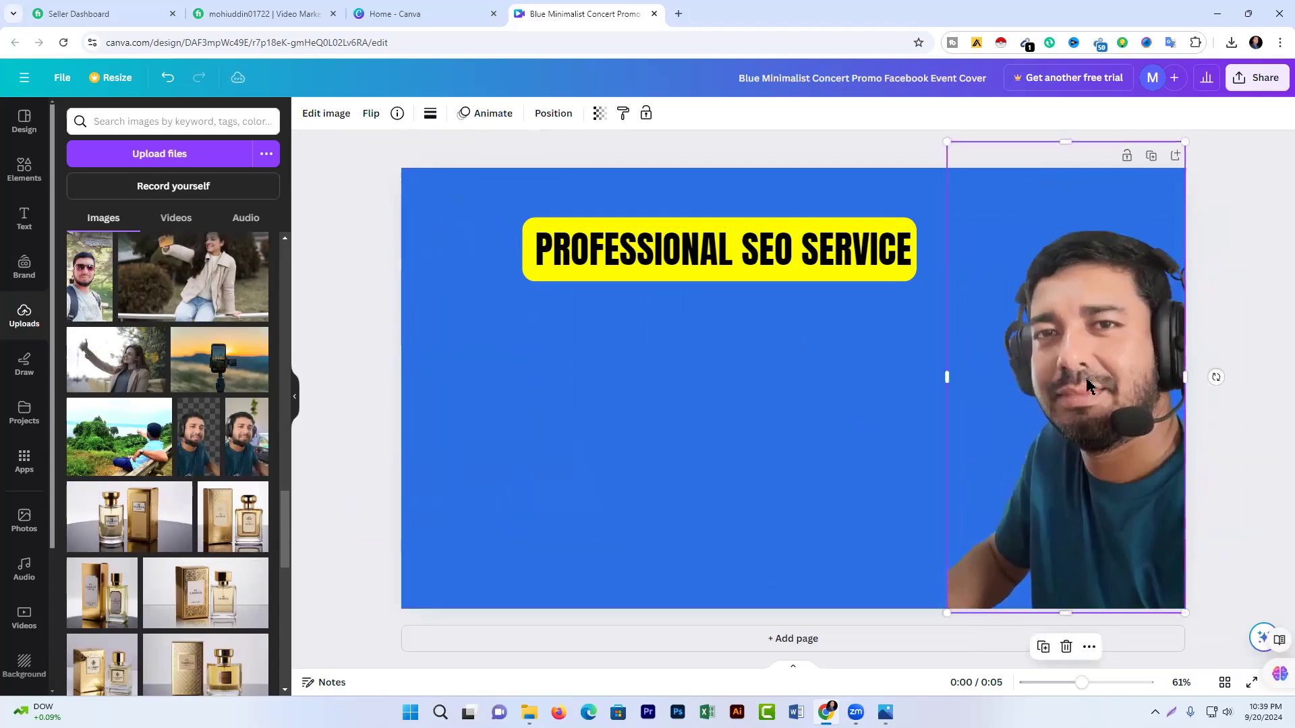
click(1243, 430)
click(1006, 576)
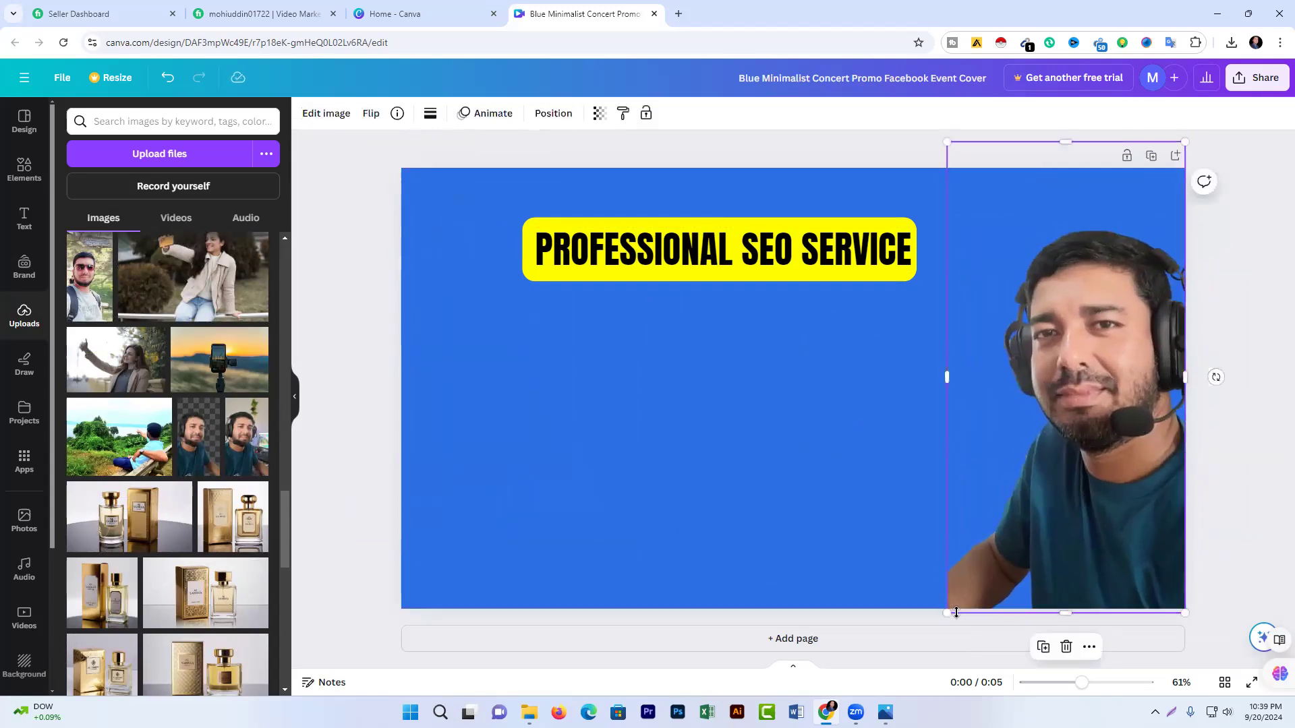
drag(948, 614, 938, 631)
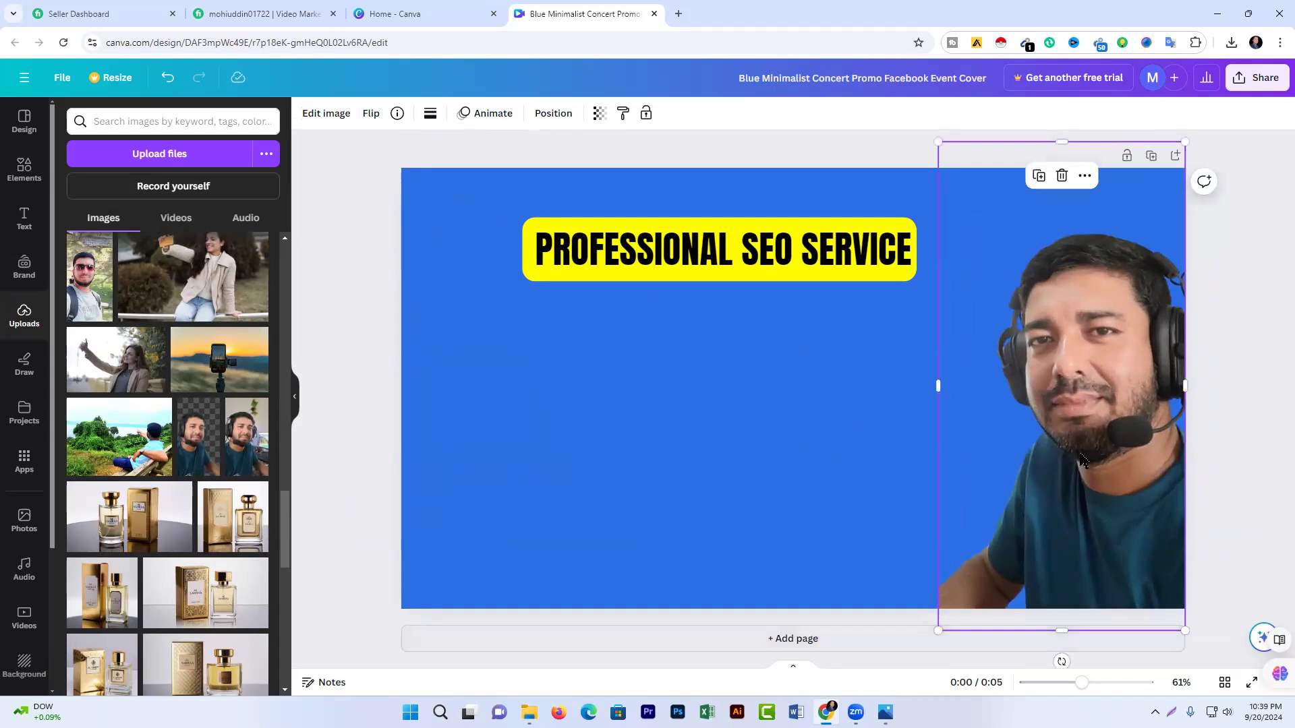
Move the headset portrait to the page's left edge, overlapping the start of the banner.
click(751, 432)
drag(1073, 419, 533, 392)
click(900, 431)
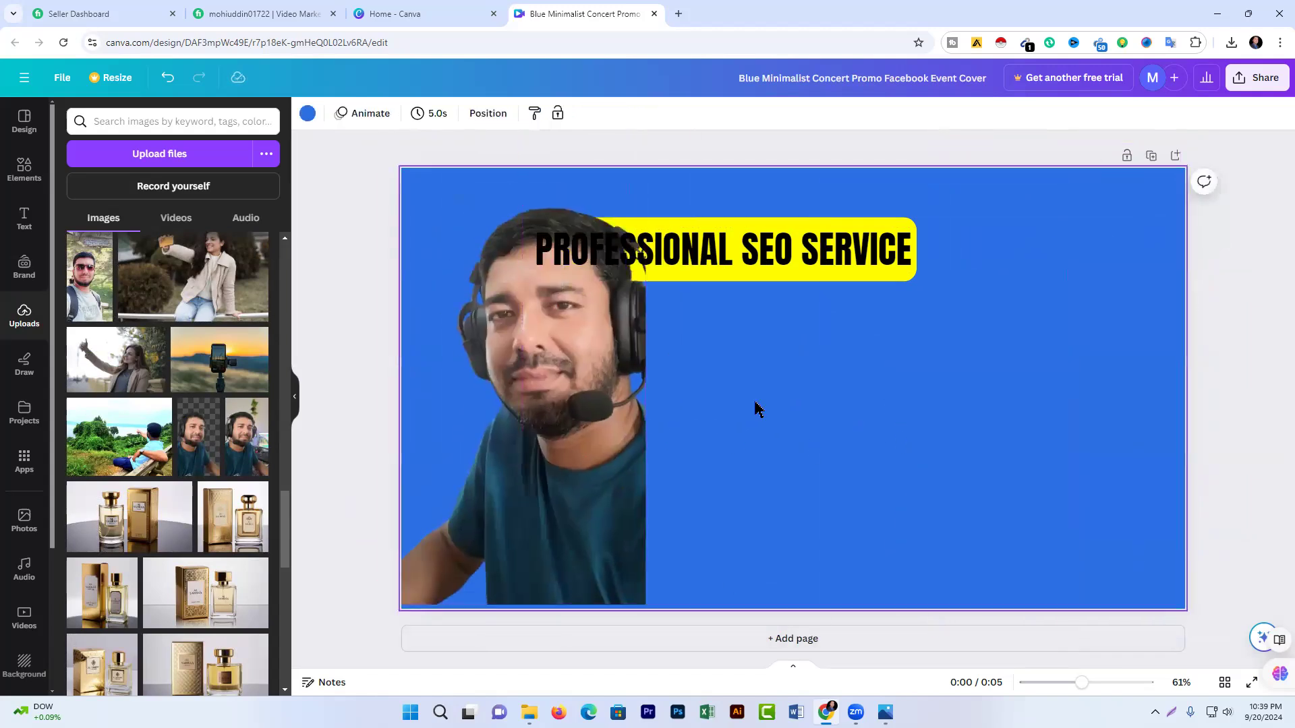
Try a single-image grid covering the whole page and undo it.
click(21, 170)
scroll(95, 434, down, 2)
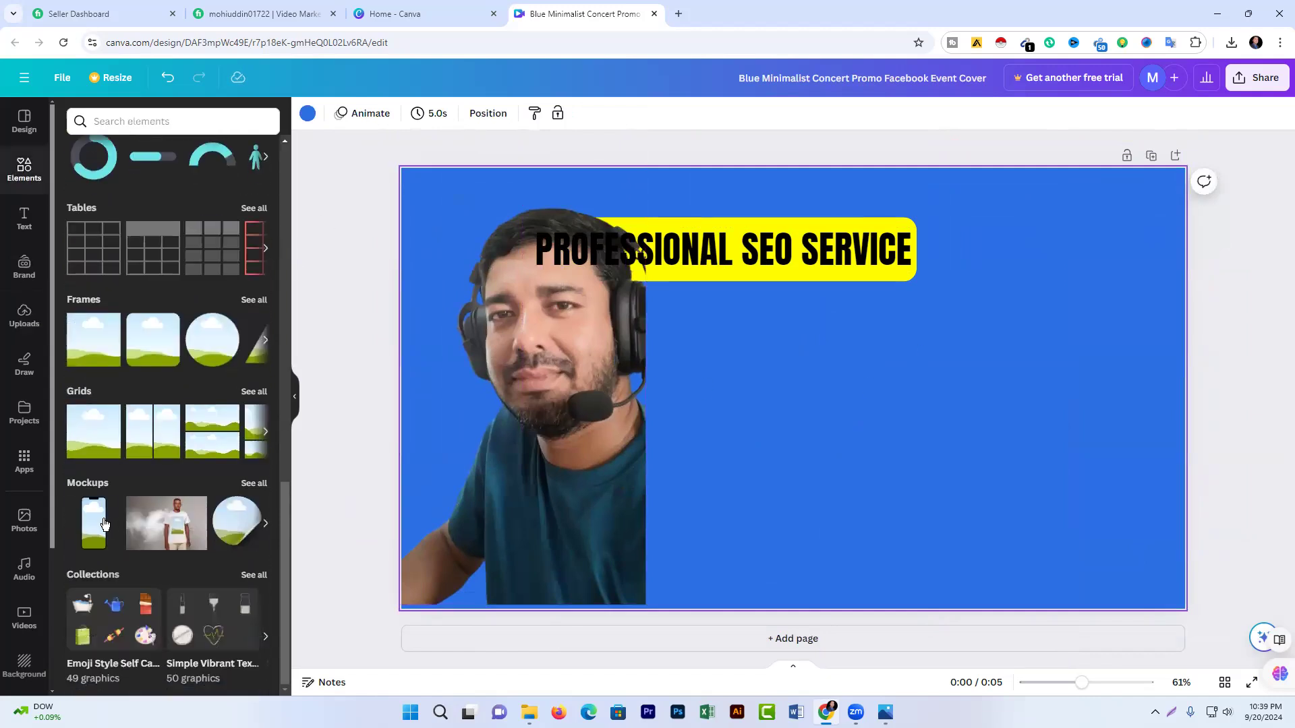
click(95, 426)
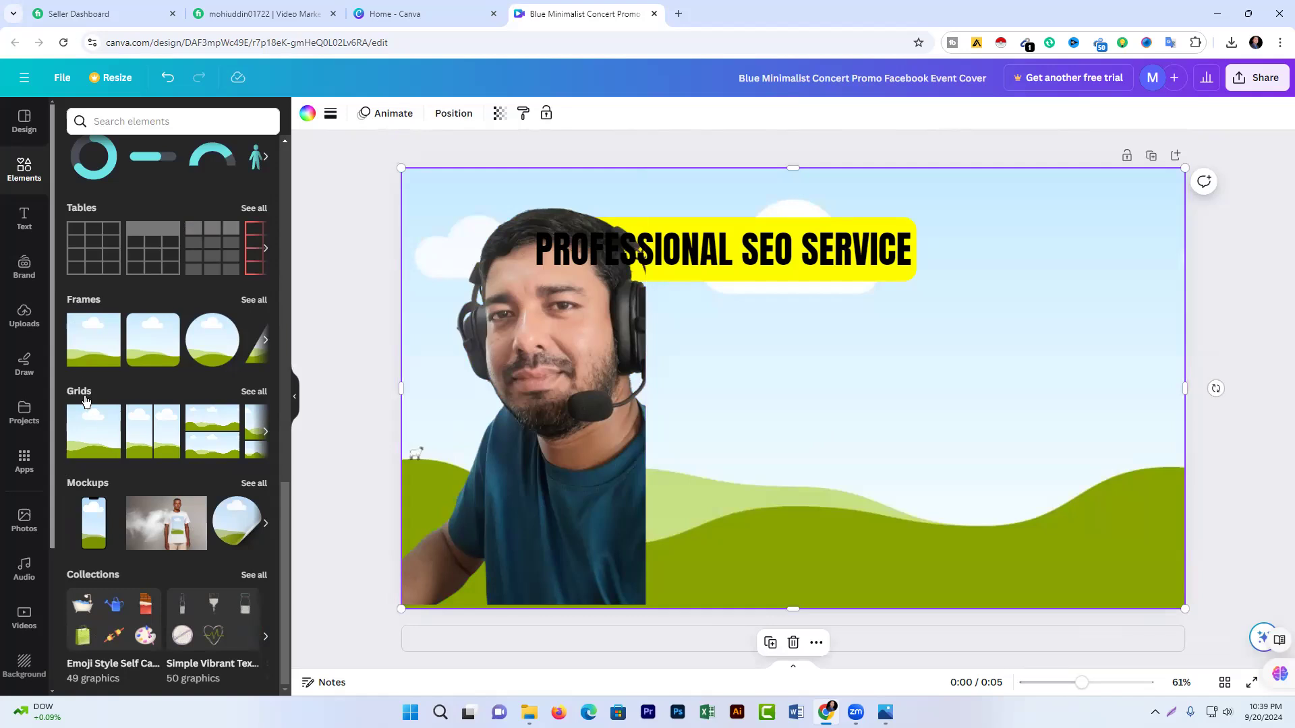
key(ctrl+z)
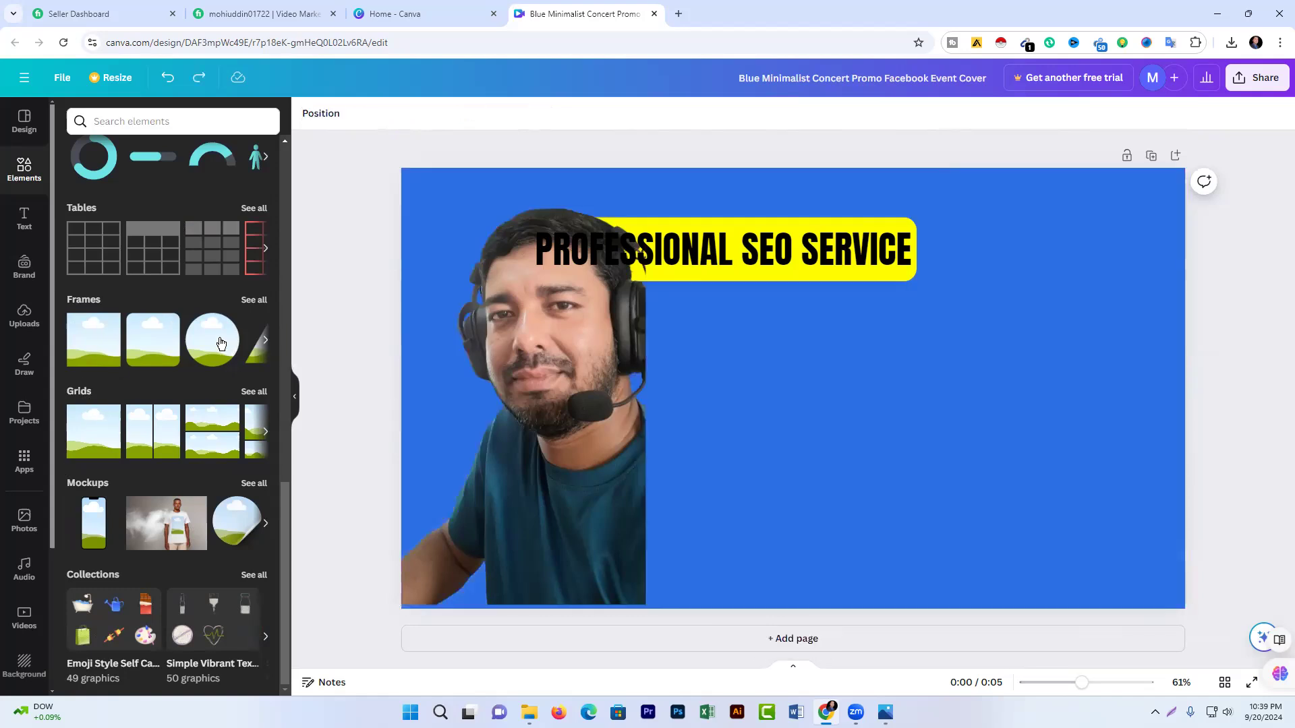
Add a square frame to the page and fill it with the headset portrait.
click(80, 339)
drag(838, 384, 1119, 375)
drag(533, 418, 1066, 398)
key(ctrl+z)
key(ctrl+z)
key(ctrl+z)
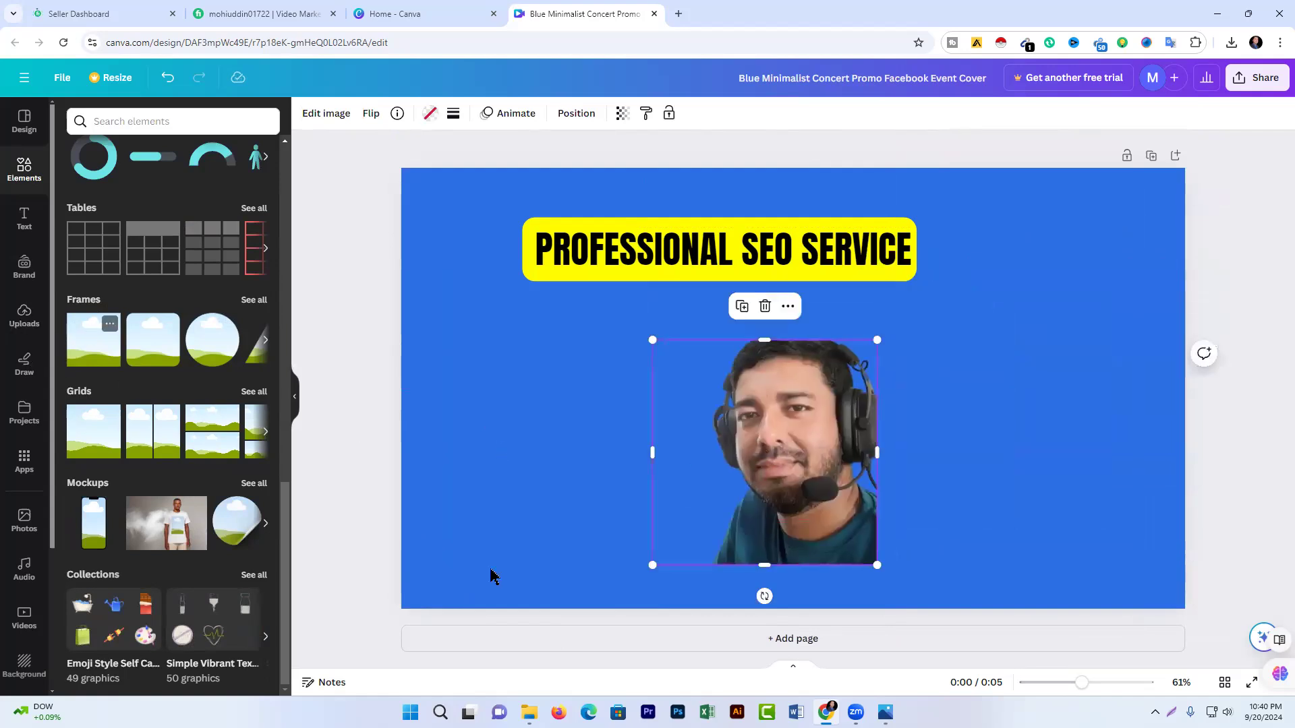
Try a second square frame, stretched taller beside the framed portrait, and delete it.
click(101, 330)
drag(841, 397, 1064, 391)
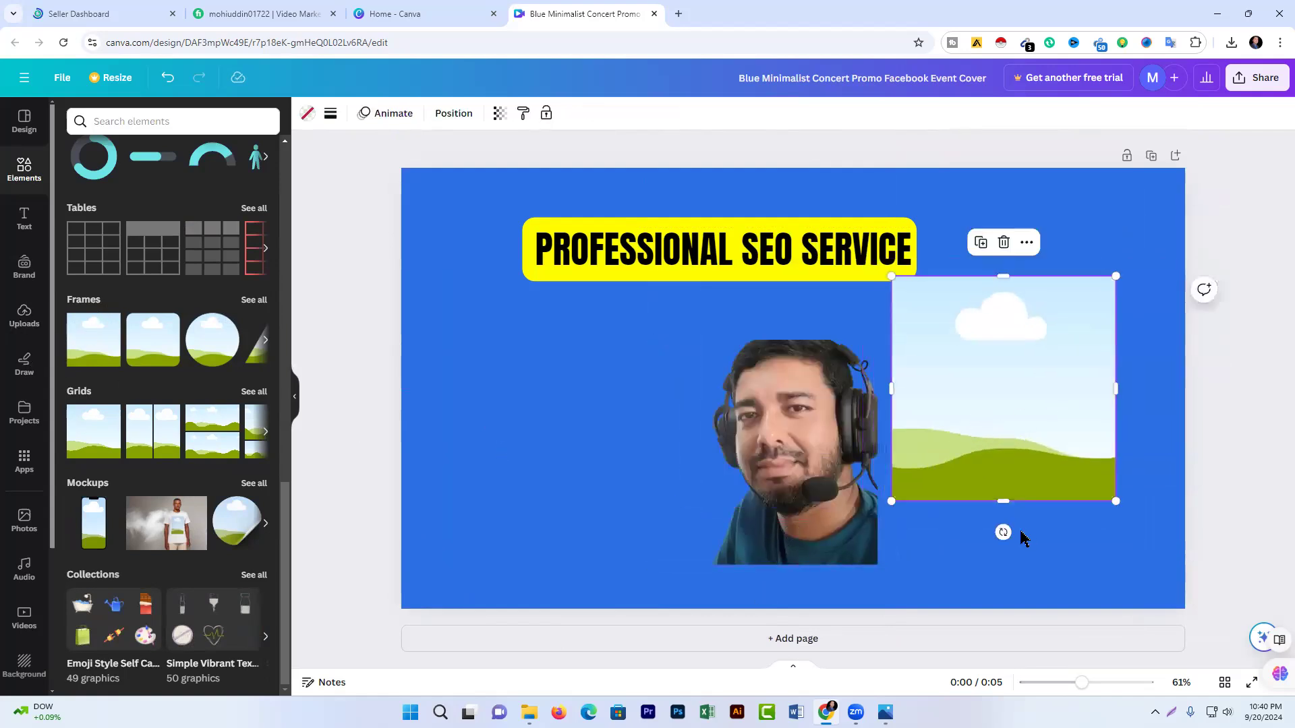
drag(1001, 500, 1003, 565)
drag(769, 499, 671, 475)
click(1030, 302)
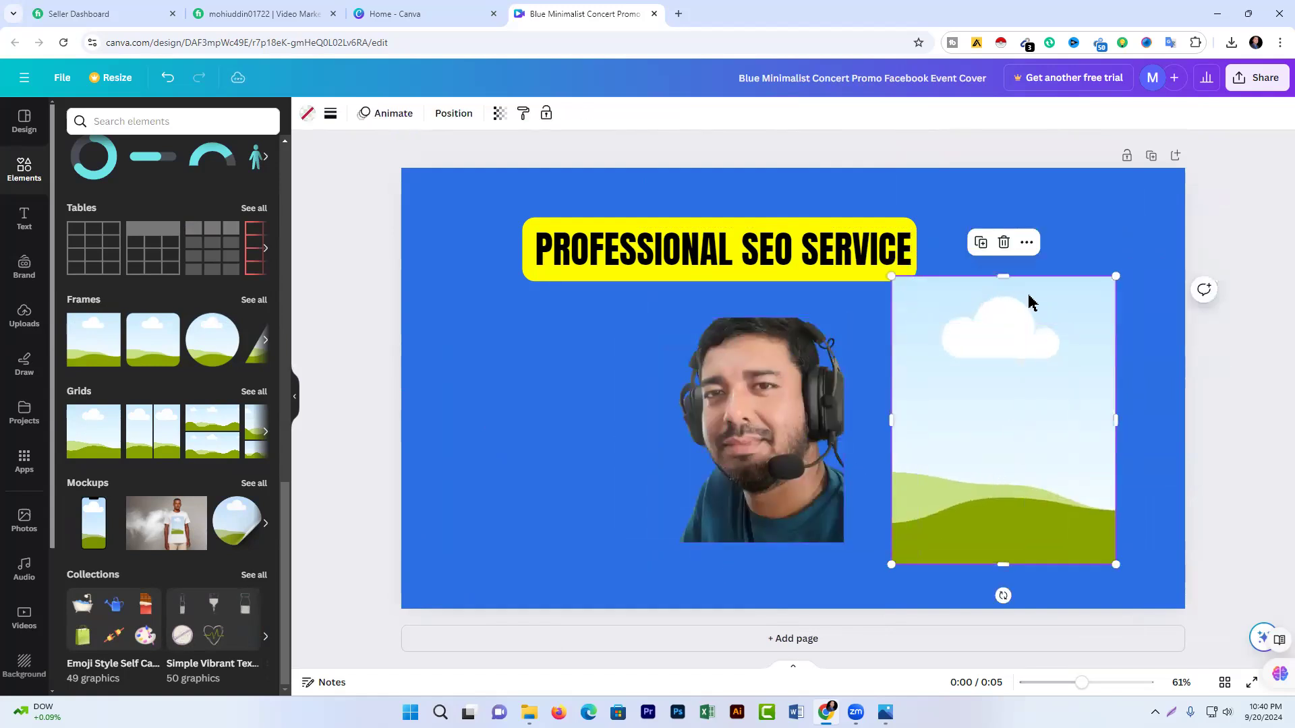
click(1004, 243)
Move the framed portrait to the right of the banner and stretch its frame taller to reveal the whole figure.
drag(831, 403, 1067, 302)
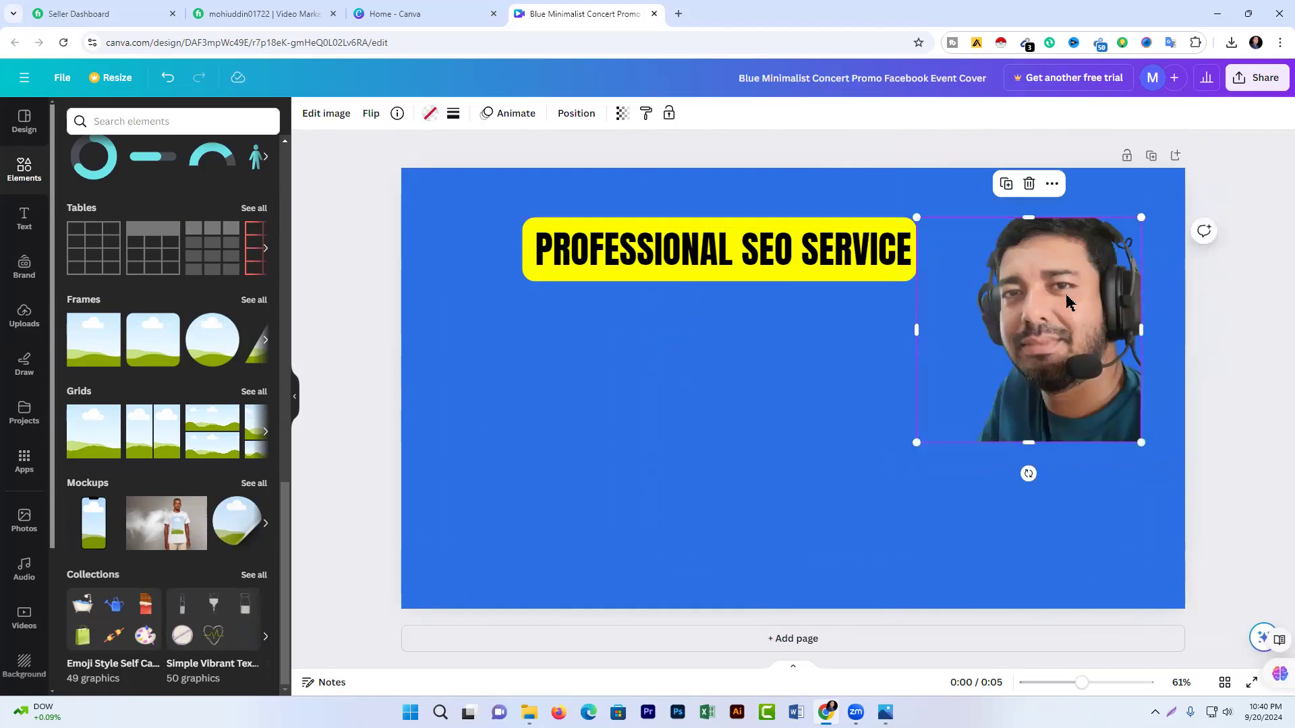
drag(1028, 218, 1027, 174)
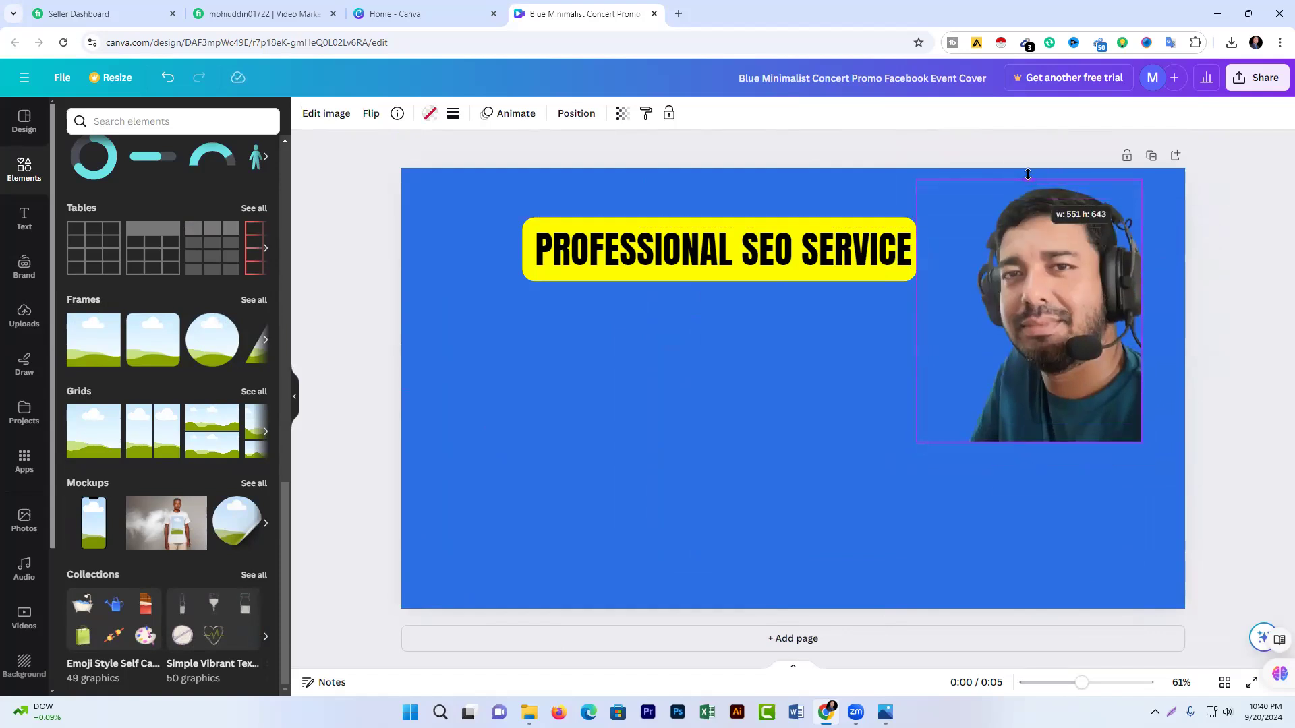
drag(1030, 529, 1030, 564)
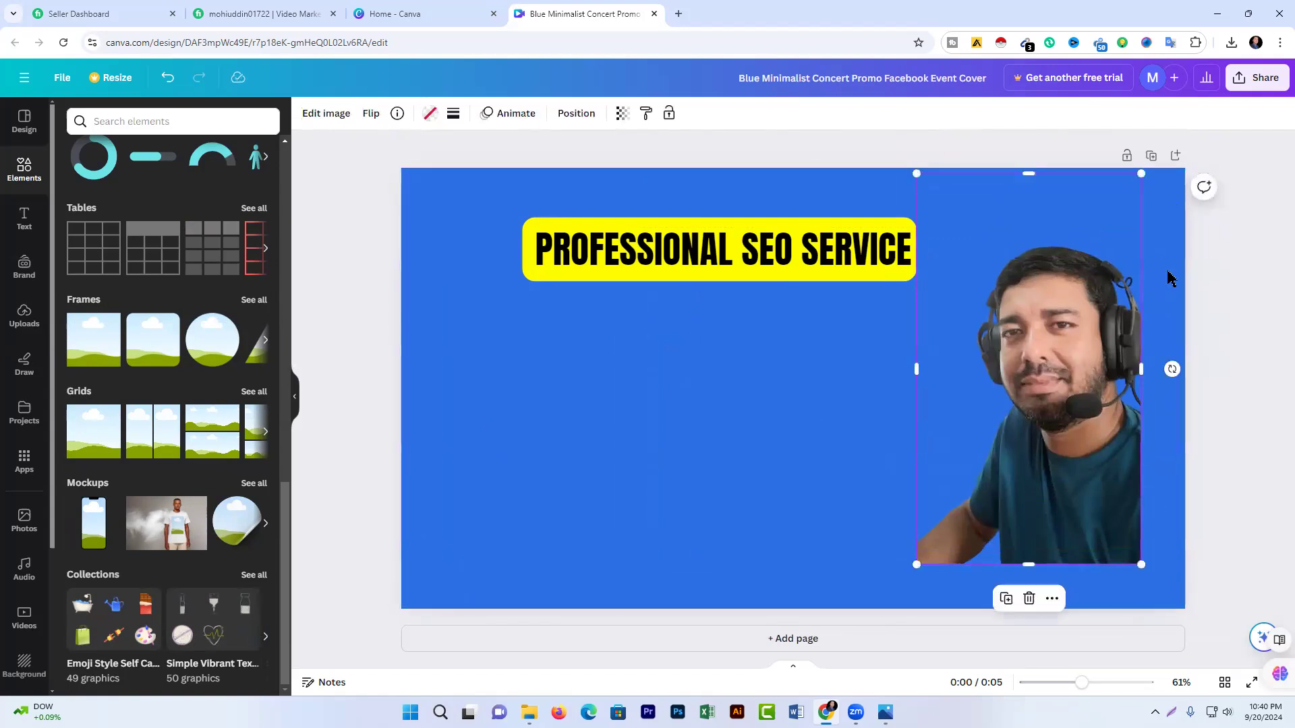
Delete the framed portrait, the yellow banner and the heading, leaving only the blue background.
click(1028, 600)
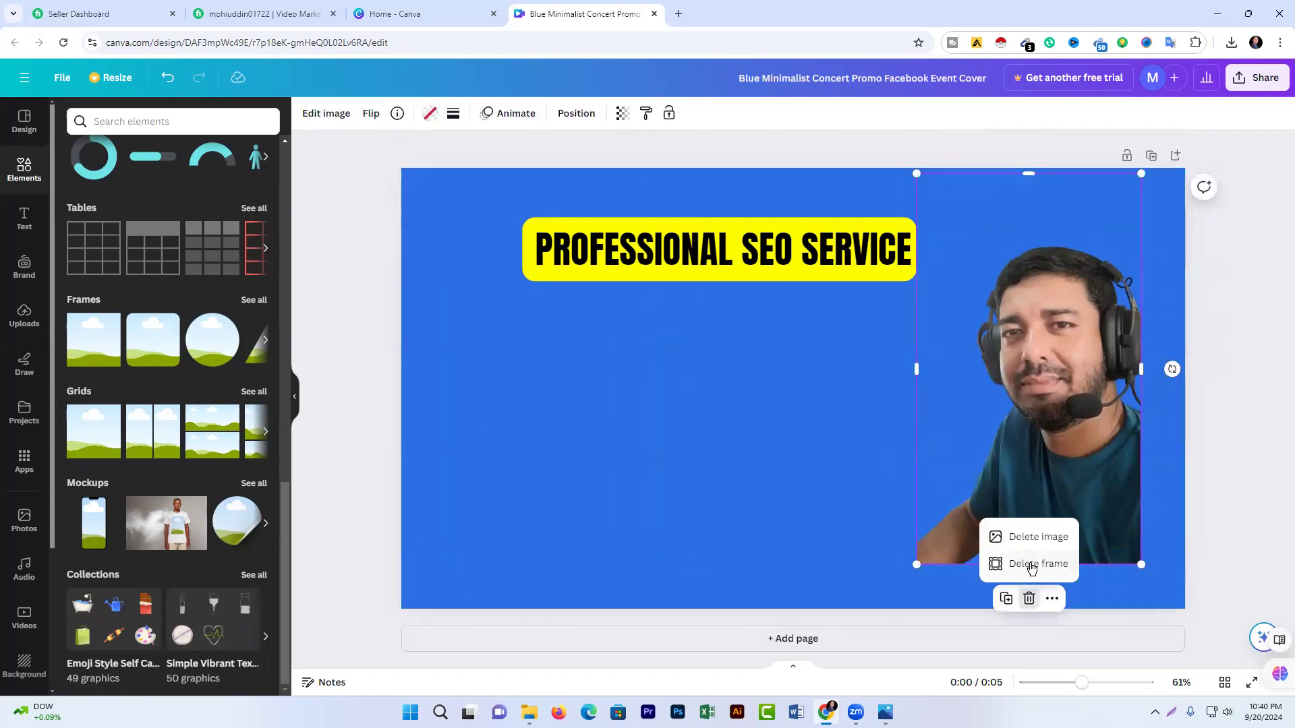
click(1028, 565)
drag(794, 248, 991, 413)
click(884, 399)
click(880, 335)
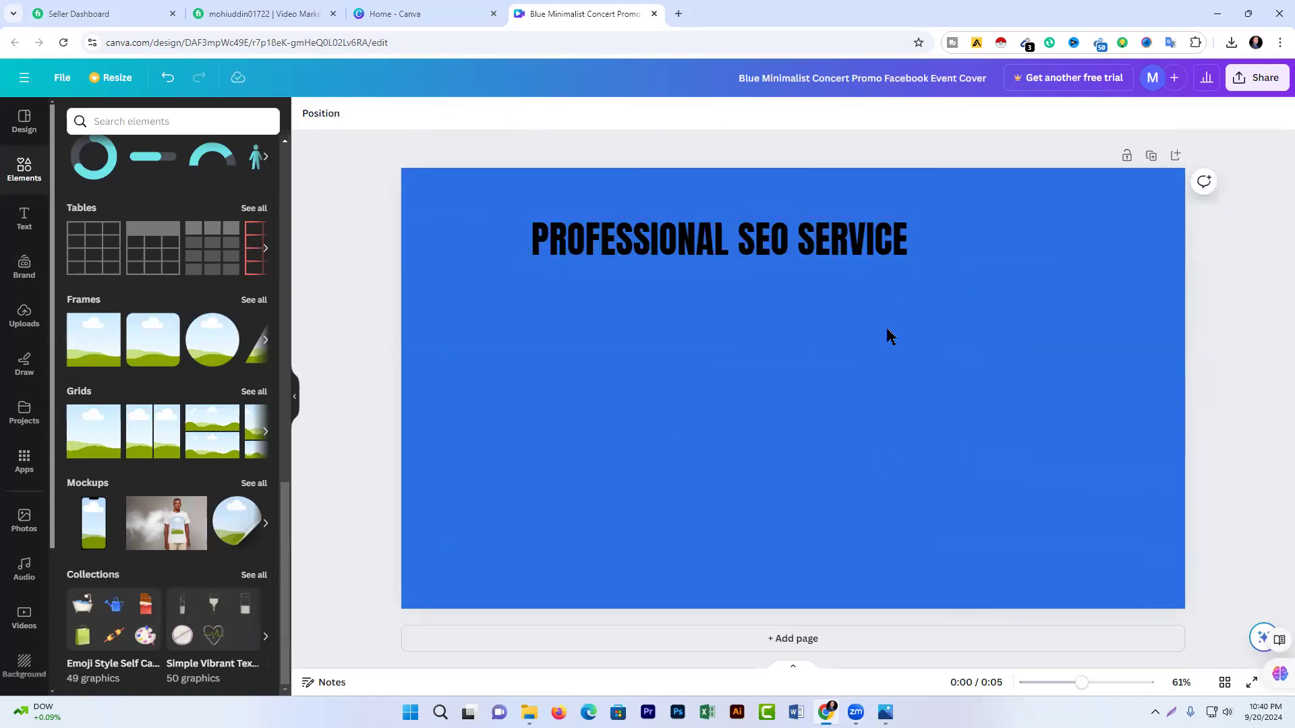
click(835, 247)
click(767, 184)
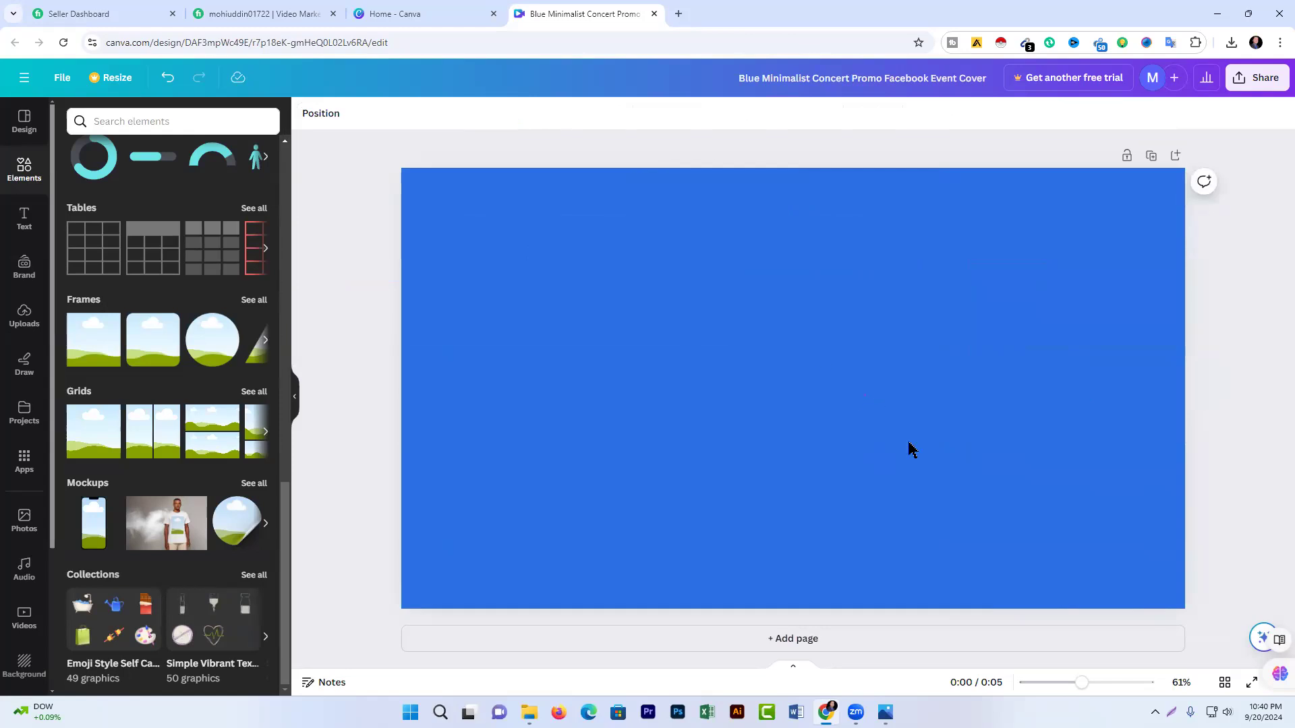
Add a single-image grid and shrink it to cover roughly the left half of the page.
click(667, 300)
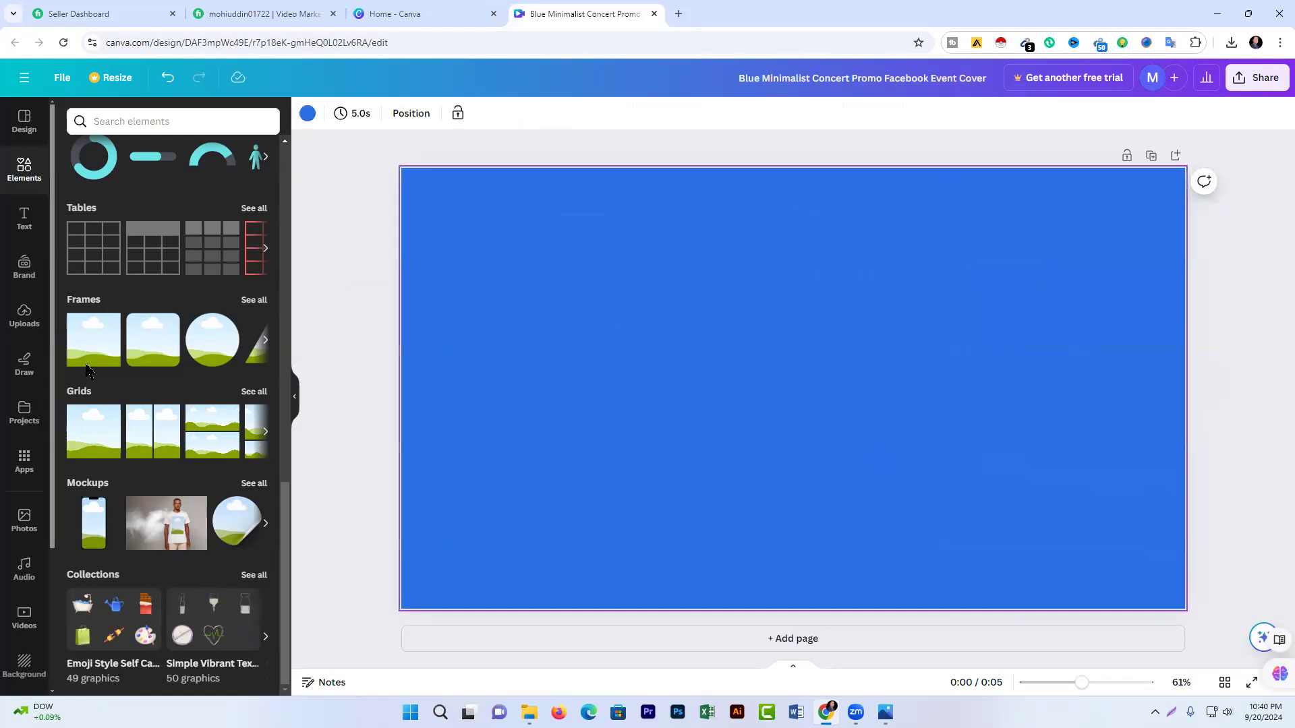
click(95, 424)
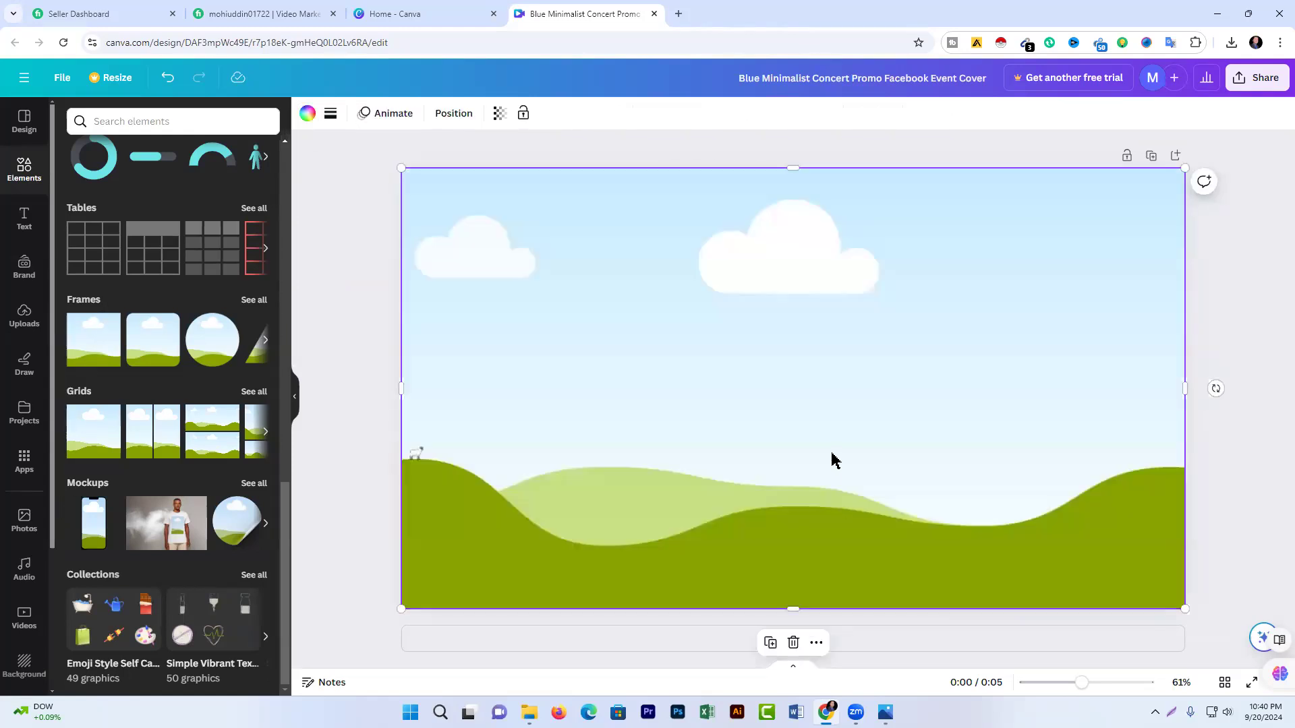
drag(939, 213, 798, 400)
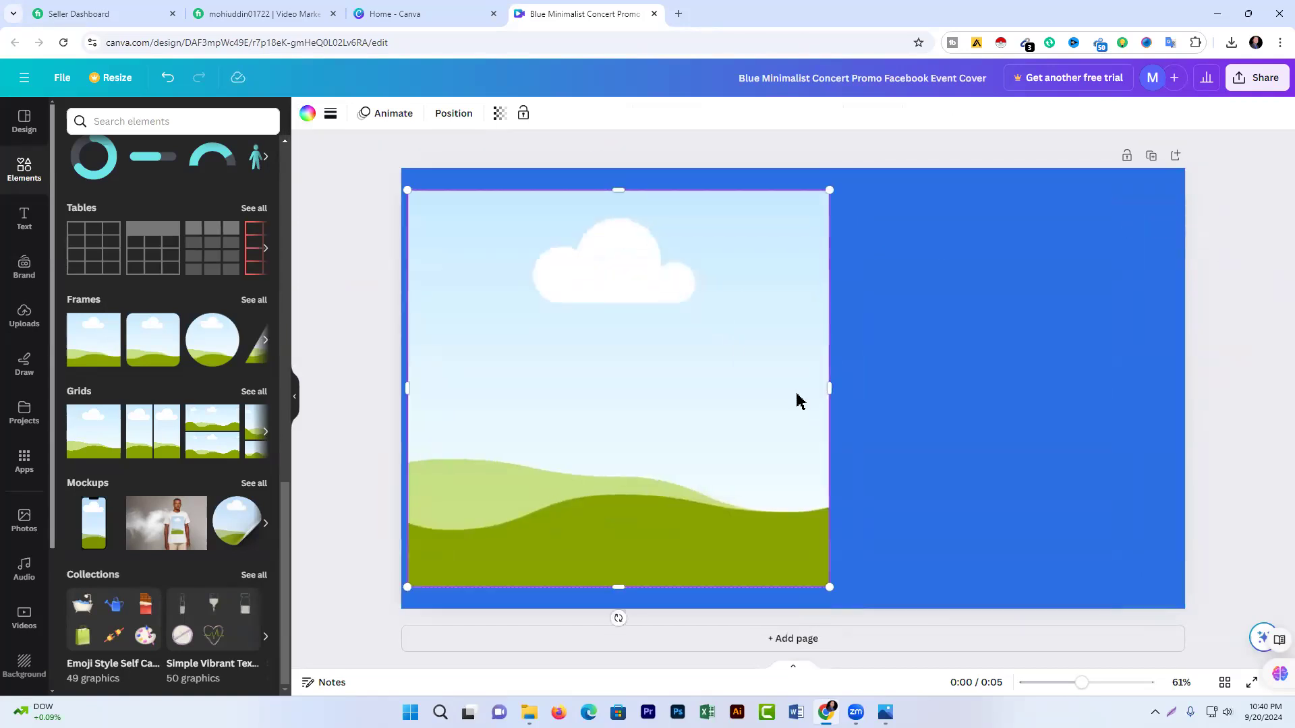